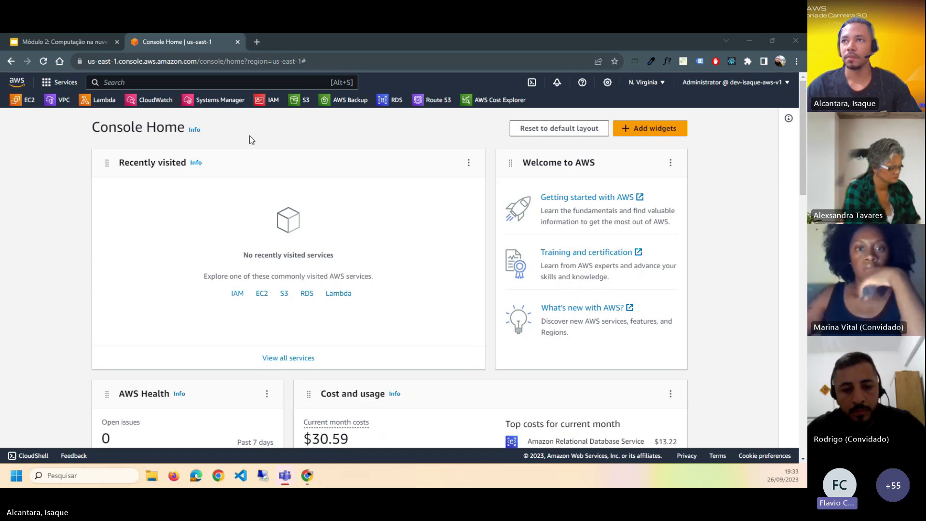
# Open the EC2 console from the Console Home favorites bar
pyautogui.click(27, 101)
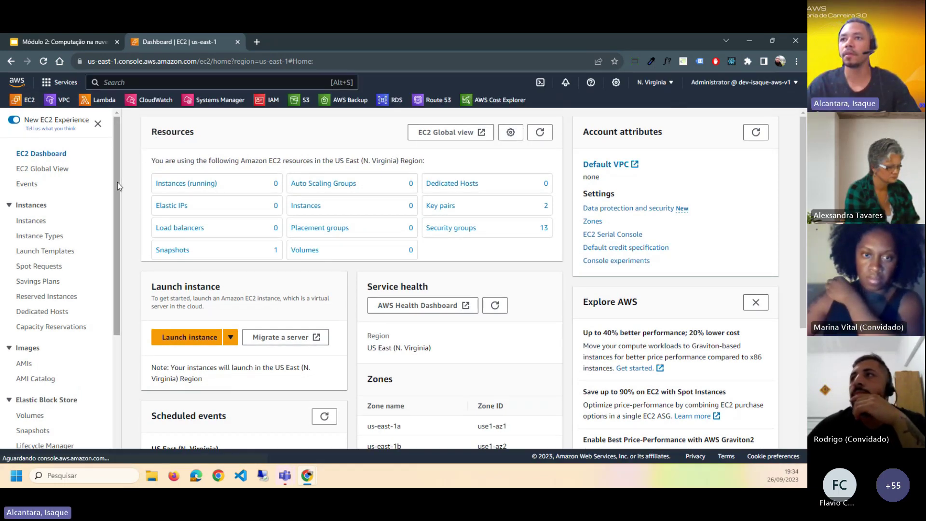
# Scroll the EC2 Dashboard's left navigation pane down to the Auto Scaling section
pyautogui.moveTo(117, 181); pyautogui.dragTo(117, 338)
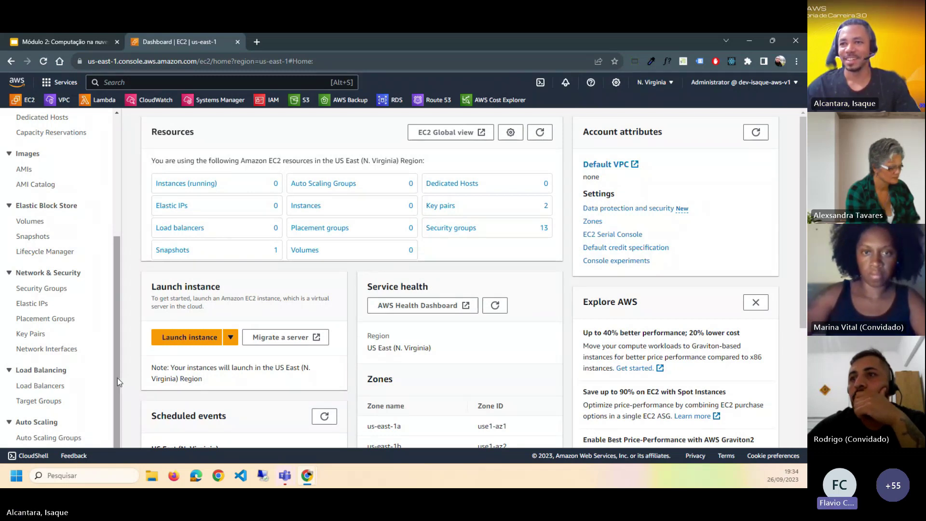
pyautogui.moveTo(114, 343); pyautogui.dragTo(120, 214)
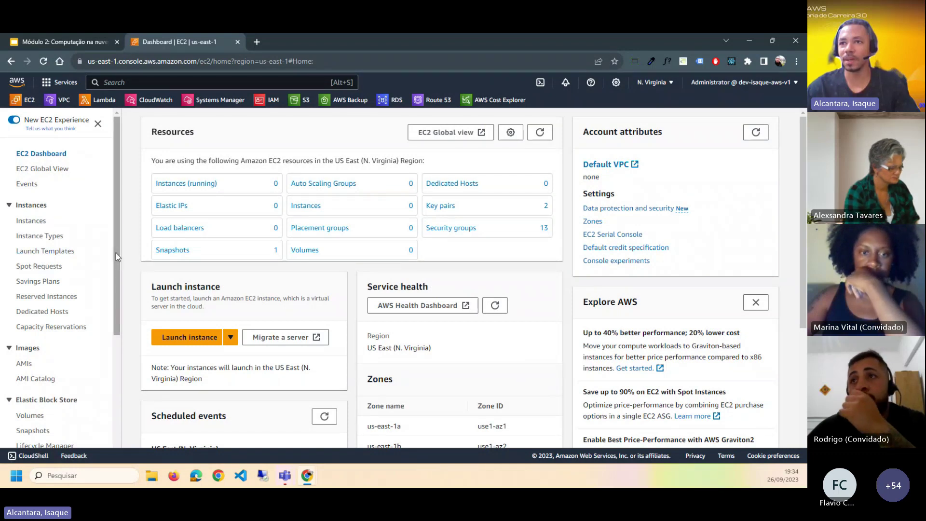
pyautogui.scroll(-4, 115, 256)
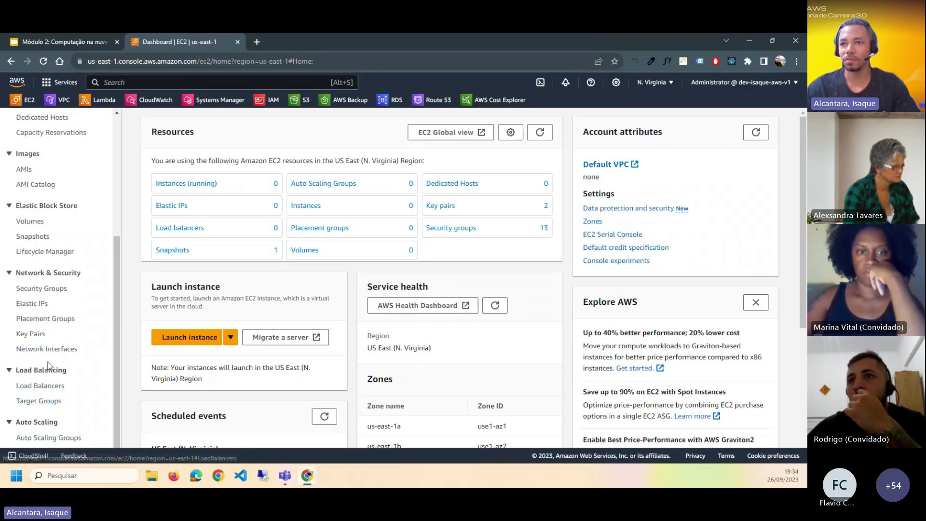
pyautogui.scroll(5, 82, 395)
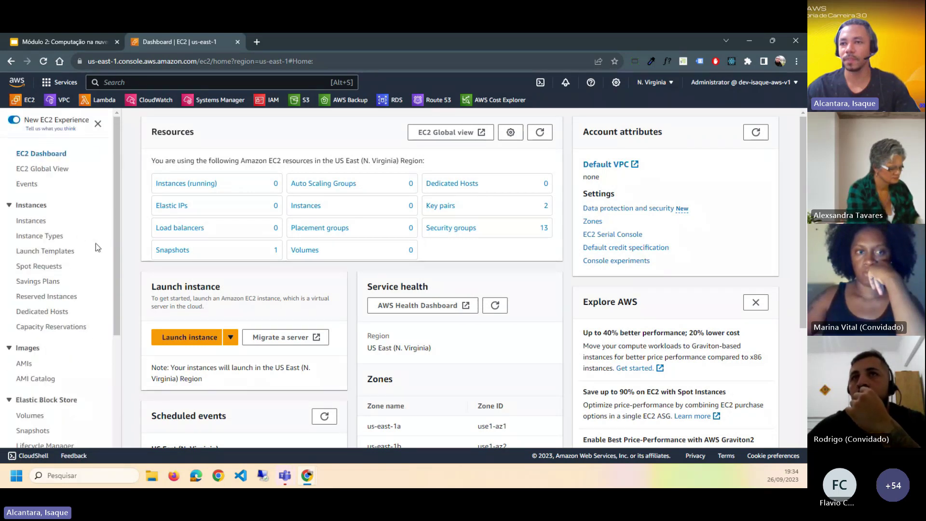
pyautogui.scroll(-4, 95, 243)
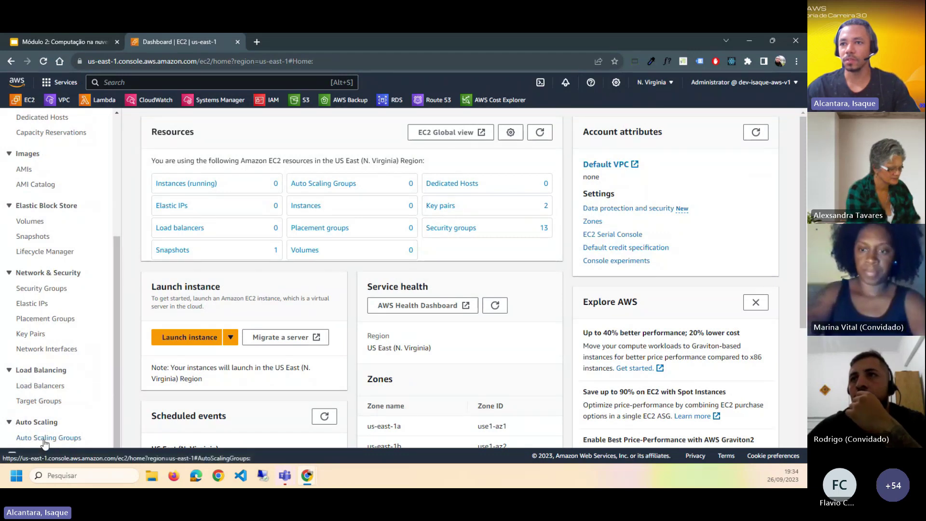
# Go to Auto Scaling Groups and start creating a new Auto Scaling group
pyautogui.click(68, 439)
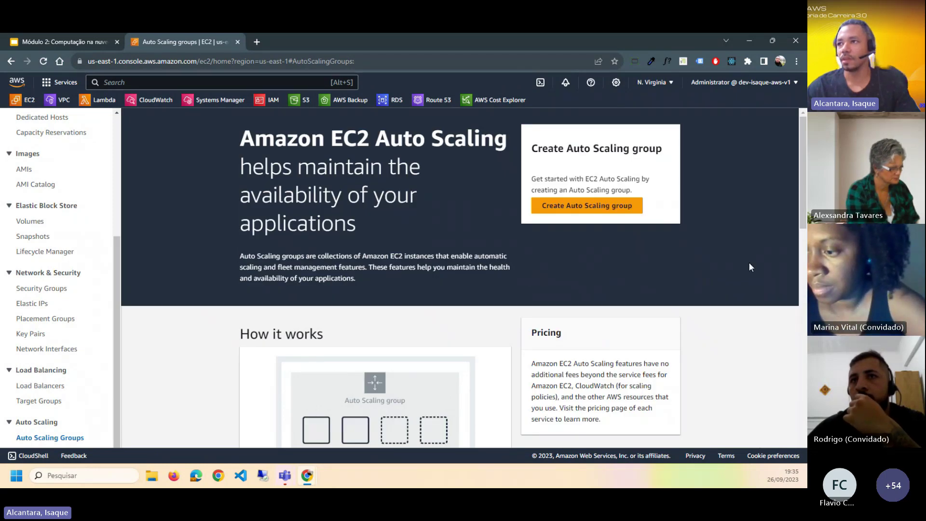
pyautogui.scroll(-4, 750, 267)
pyautogui.scroll(4, 747, 264)
pyautogui.click(567, 210)
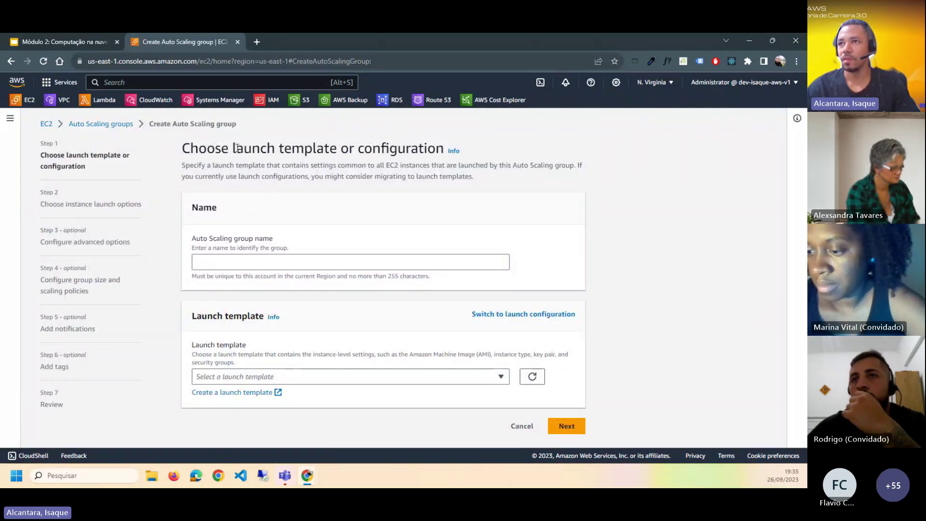
# Highlight 'launch template' in the heading and confirm the Launch template list is empty
pyautogui.moveTo(227, 151); pyautogui.dragTo(427, 149)
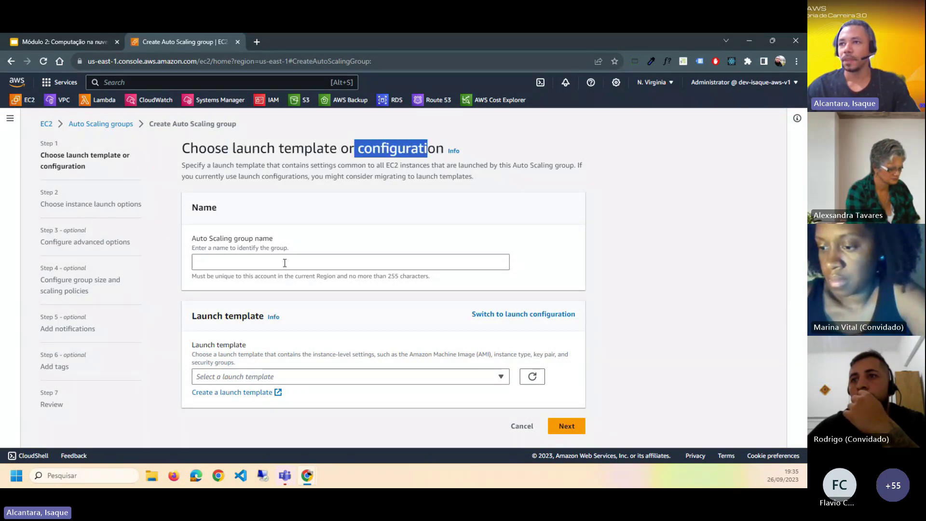
pyautogui.click(359, 147)
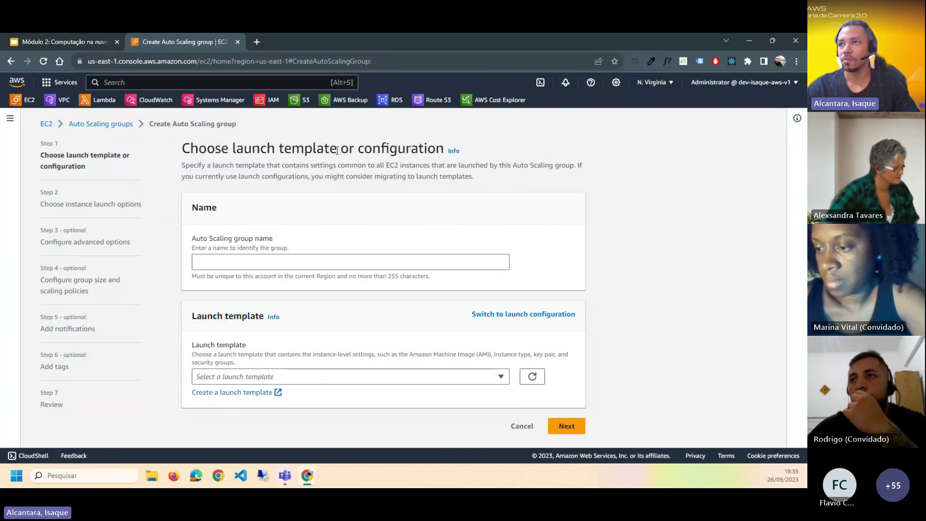
pyautogui.moveTo(337, 148); pyautogui.dragTo(260, 148)
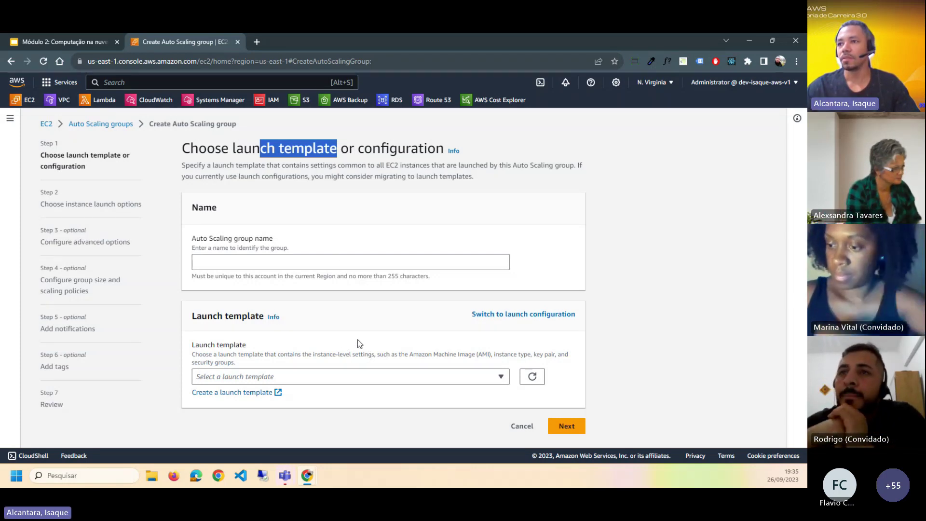
pyautogui.click(386, 379)
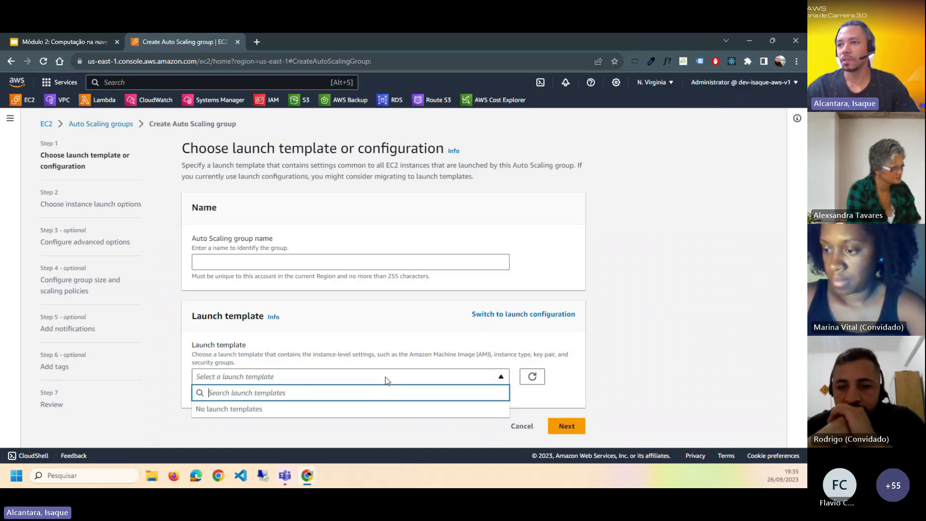
pyautogui.click(366, 326)
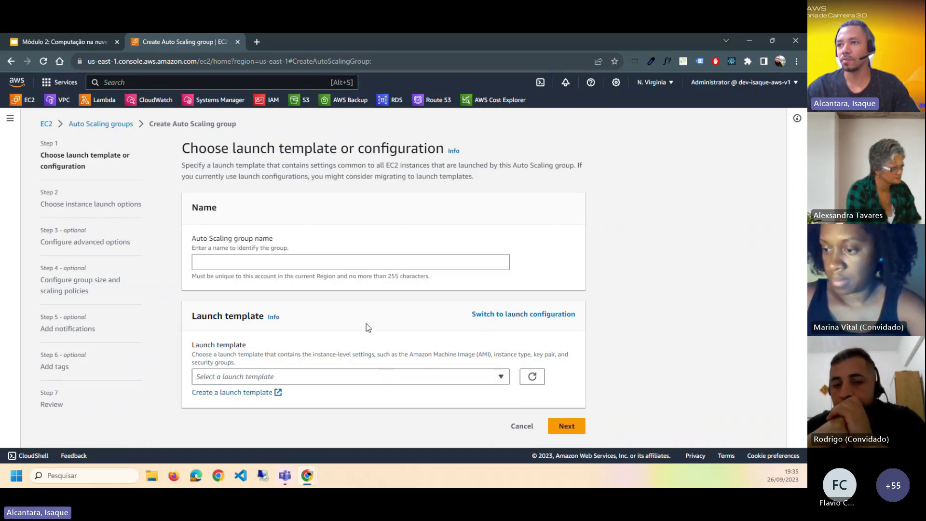
# Open the Create launch template form in a new tab and review its sections
pyautogui.click(243, 393)
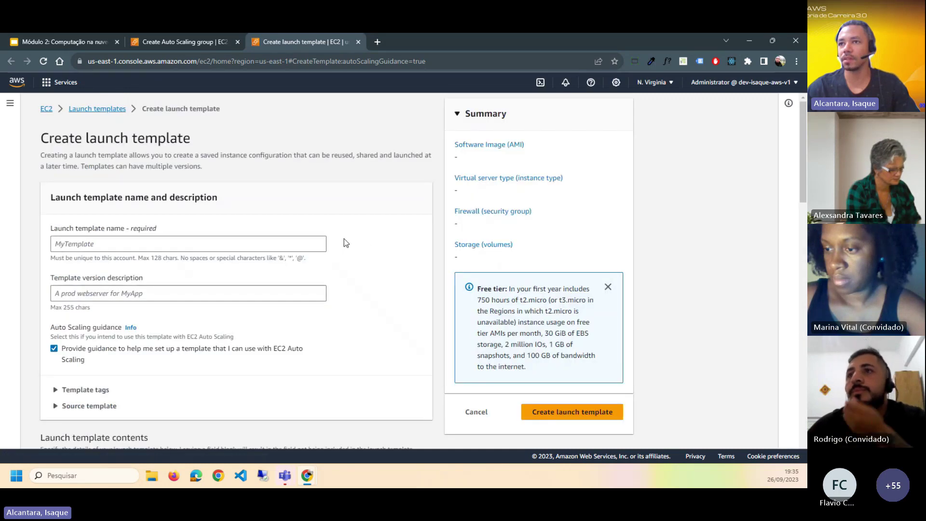
pyautogui.scroll(-2, 341, 233)
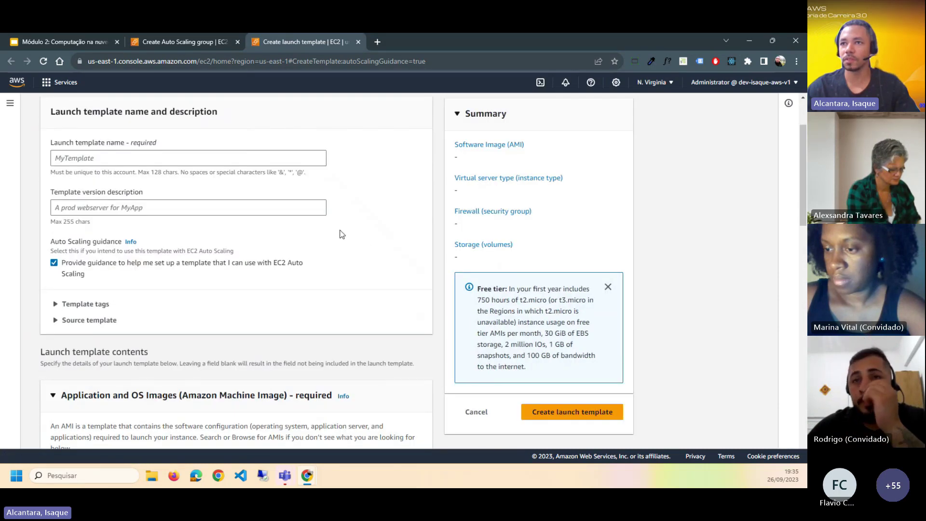
pyautogui.scroll(-3, 349, 227)
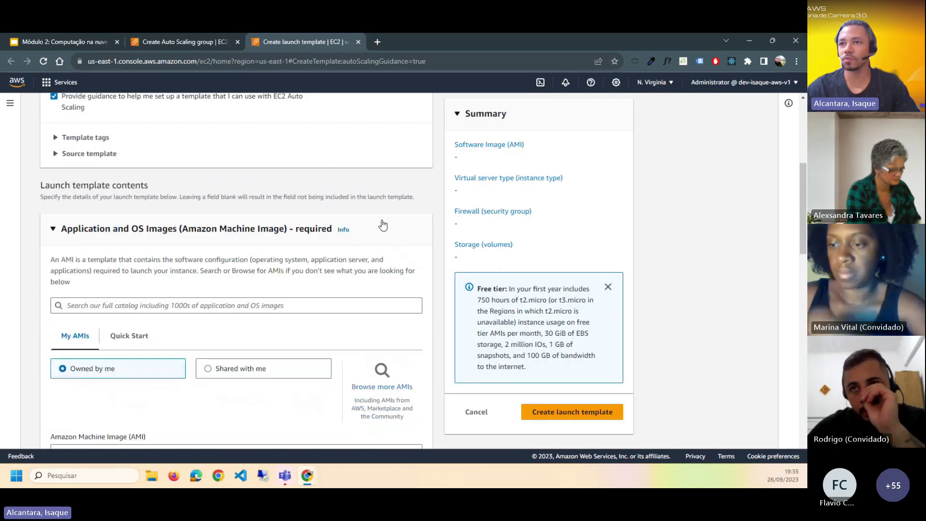
pyautogui.scroll(2, 393, 224)
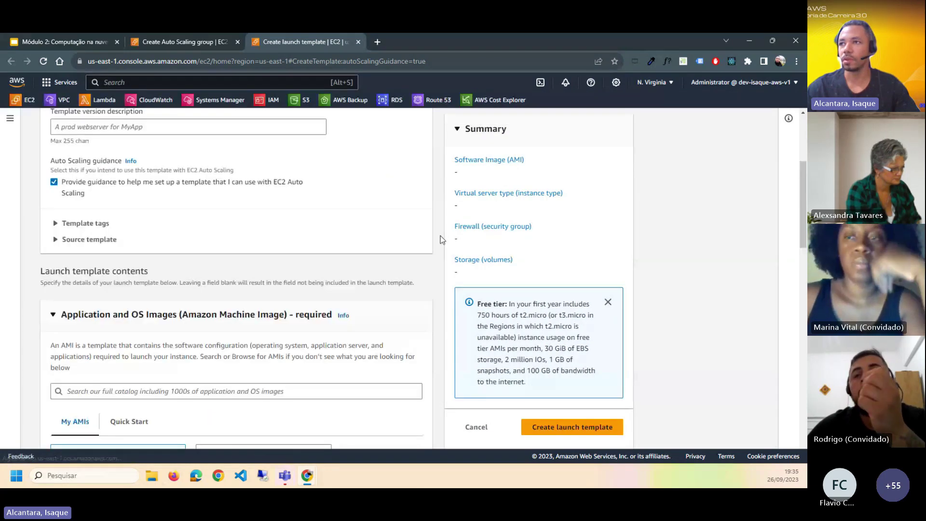
pyautogui.scroll(4, 440, 239)
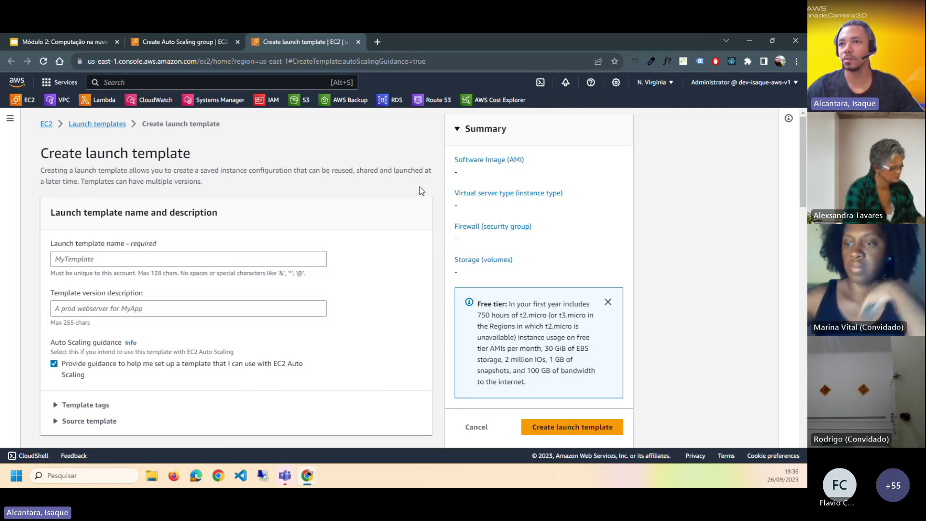
pyautogui.scroll(-5, 385, 202)
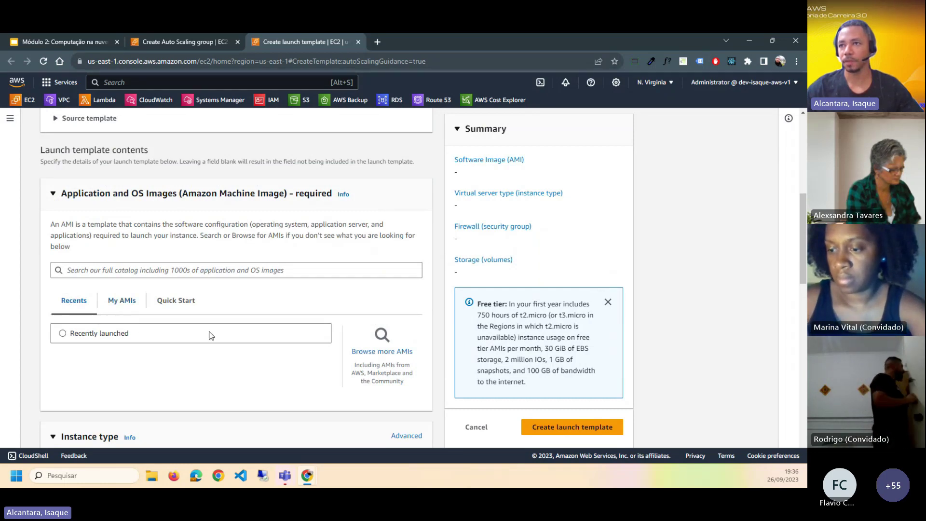
pyautogui.scroll(-1, 246, 393)
pyautogui.scroll(-15, 232, 337)
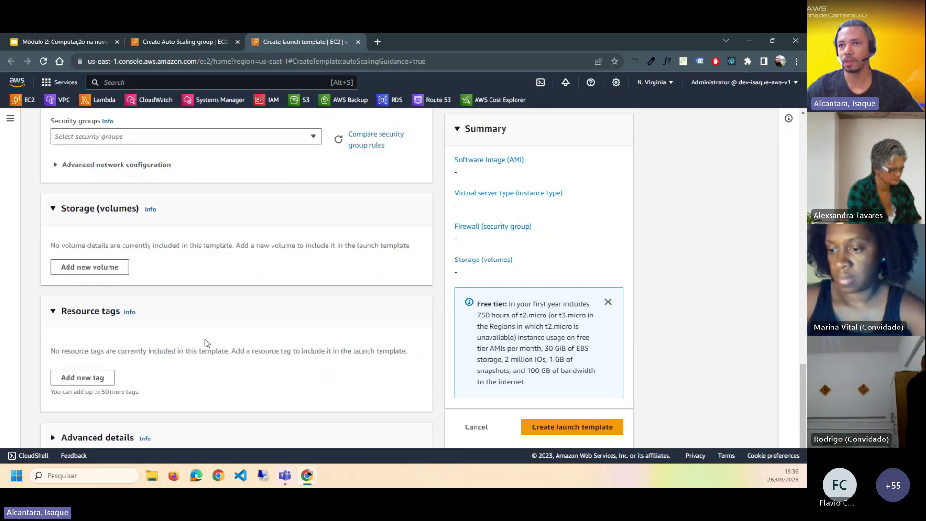
pyautogui.scroll(4, 207, 343)
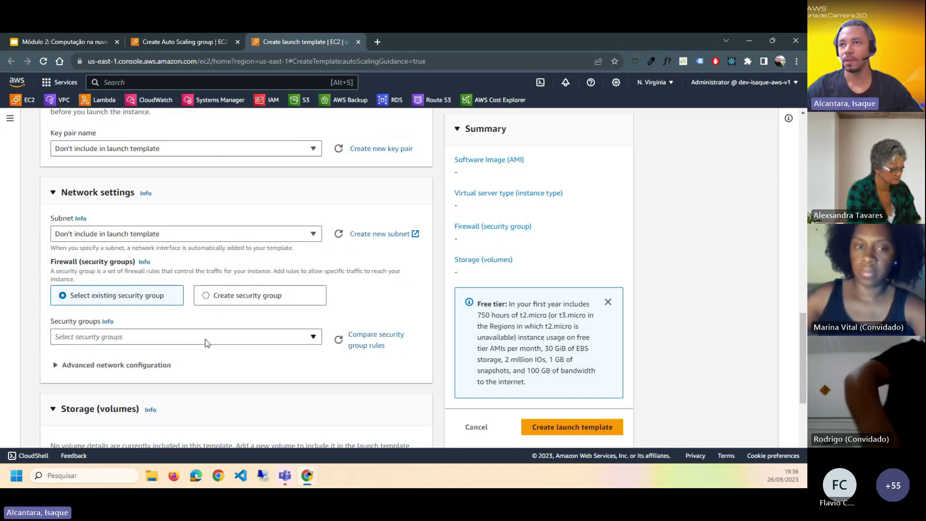
pyautogui.scroll(1, 206, 342)
pyautogui.scroll(12, 205, 341)
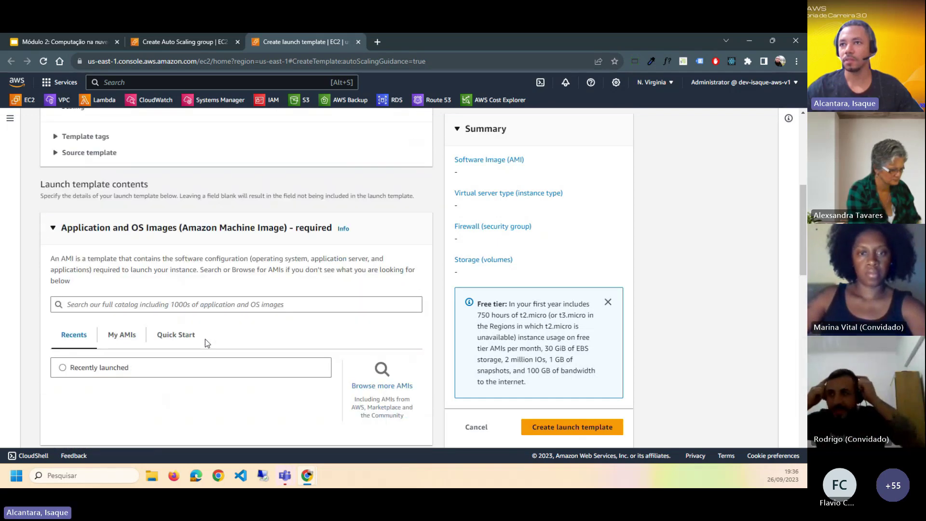
pyautogui.scroll(-2, 130, 193)
pyautogui.scroll(-5, 174, 294)
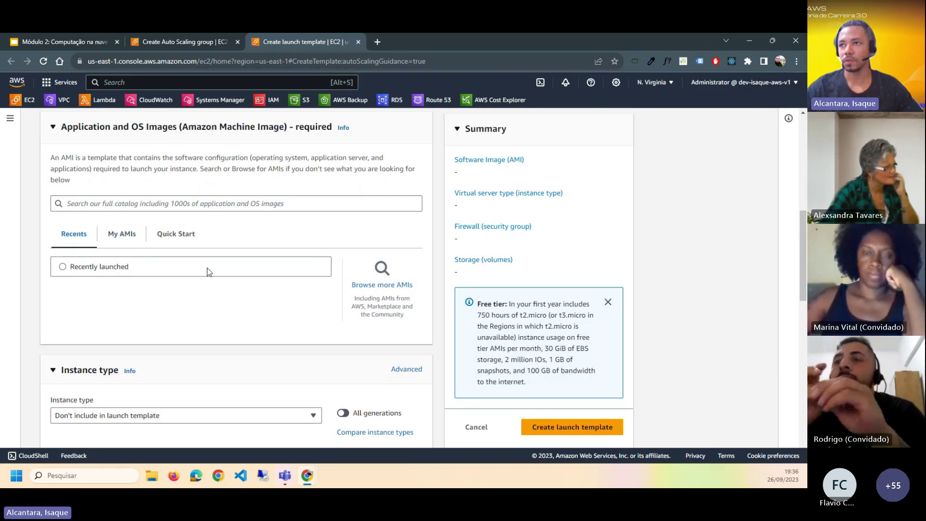
pyautogui.scroll(-2, 206, 268)
pyautogui.scroll(-1, 207, 269)
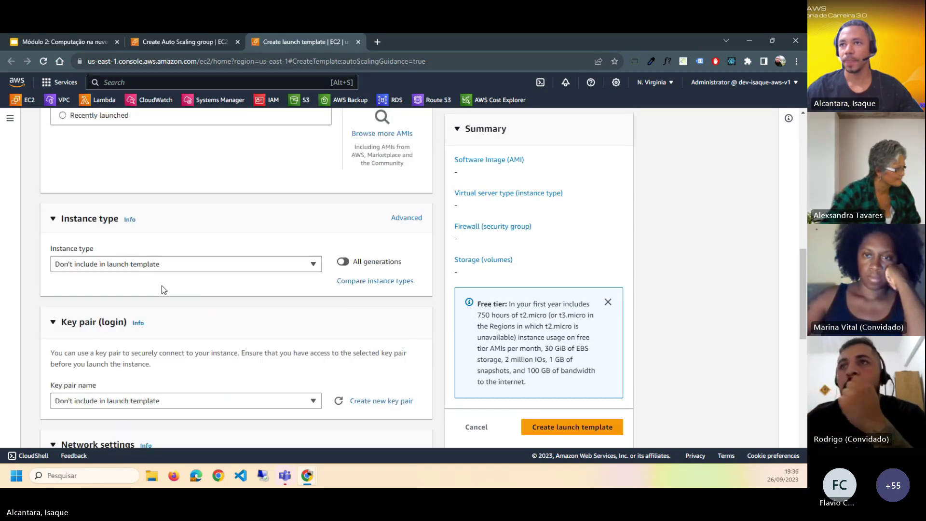
# Browse the available instance types and close the list without choosing one
pyautogui.click(124, 269)
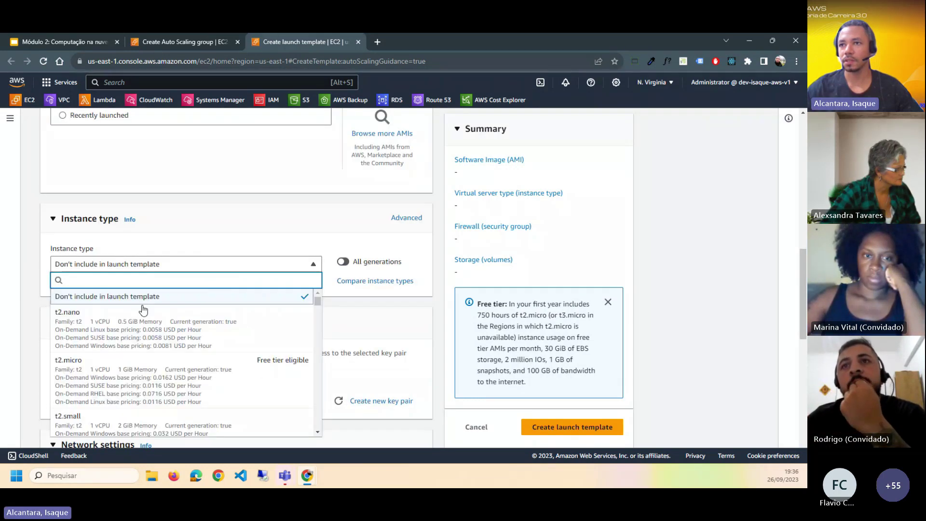
pyautogui.scroll(-2, 144, 366)
pyautogui.scroll(-5, 179, 352)
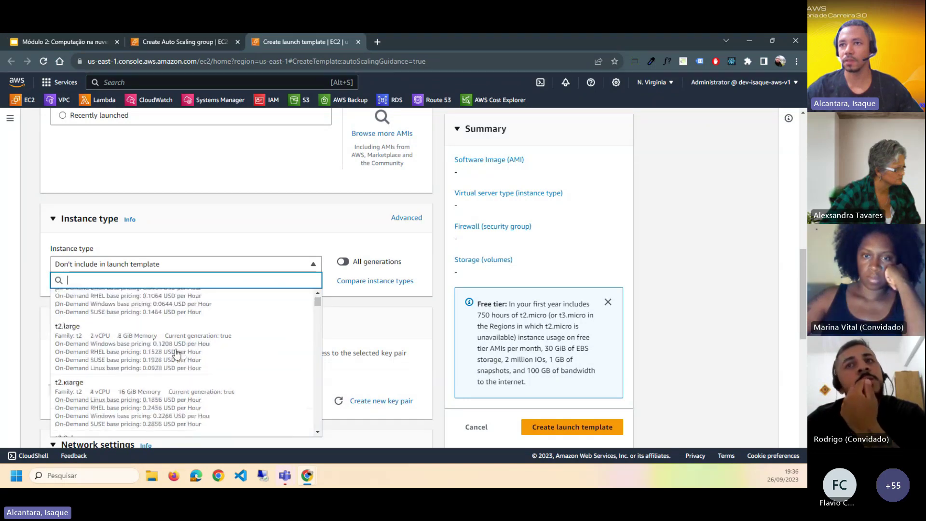
pyautogui.click(33, 295)
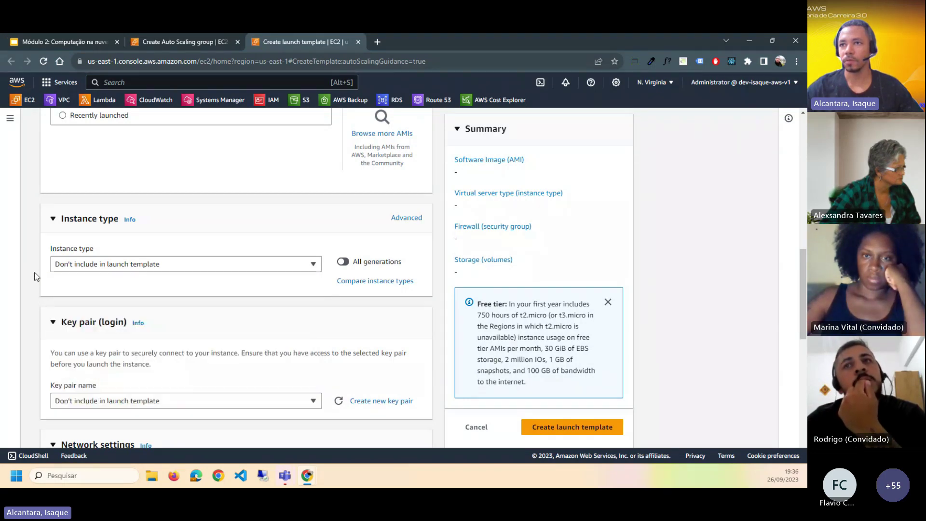
# Review the rest of the launch template form, highlight its title, and return to the Auto Scaling tab
pyautogui.scroll(-2, 213, 285)
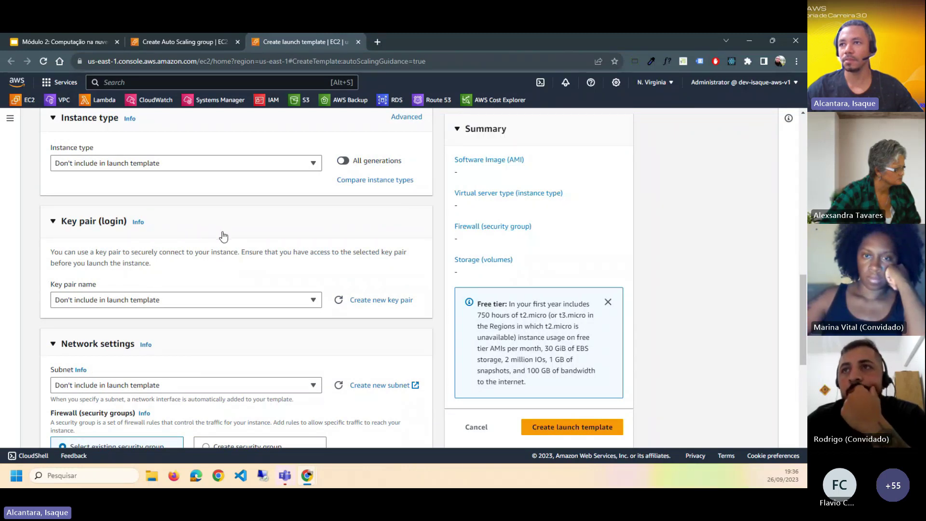
pyautogui.scroll(-3, 227, 235)
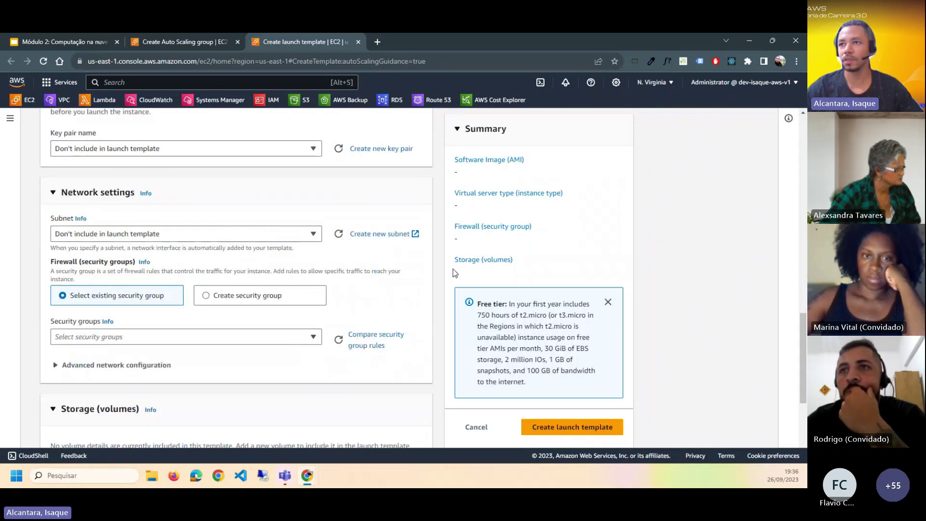
pyautogui.scroll(-3, 433, 262)
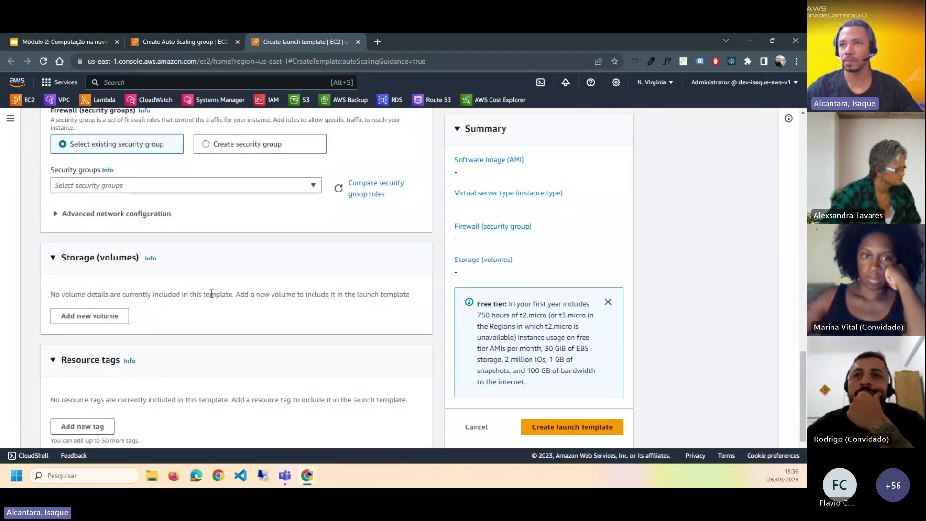
pyautogui.scroll(-1, 211, 294)
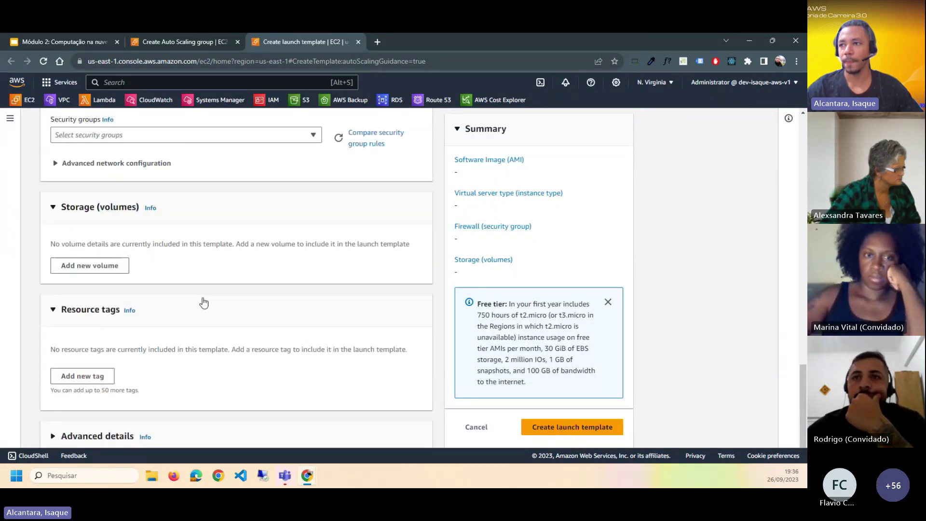
pyautogui.scroll(15, 277, 329)
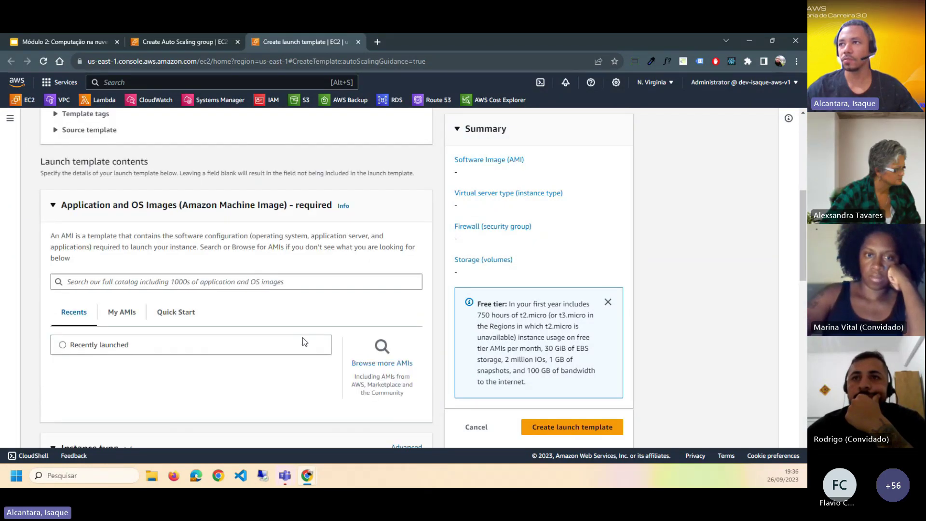
pyautogui.scroll(4, 302, 337)
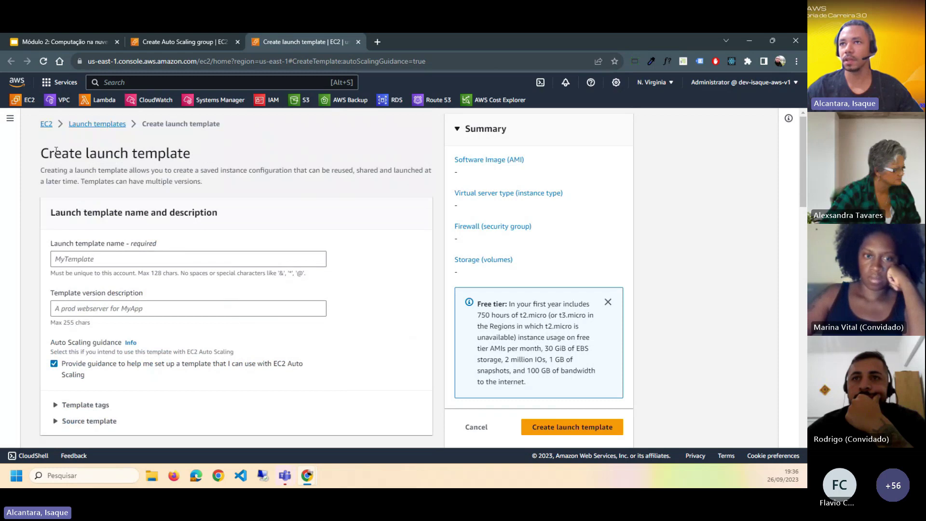
pyautogui.moveTo(41, 153); pyautogui.dragTo(190, 168)
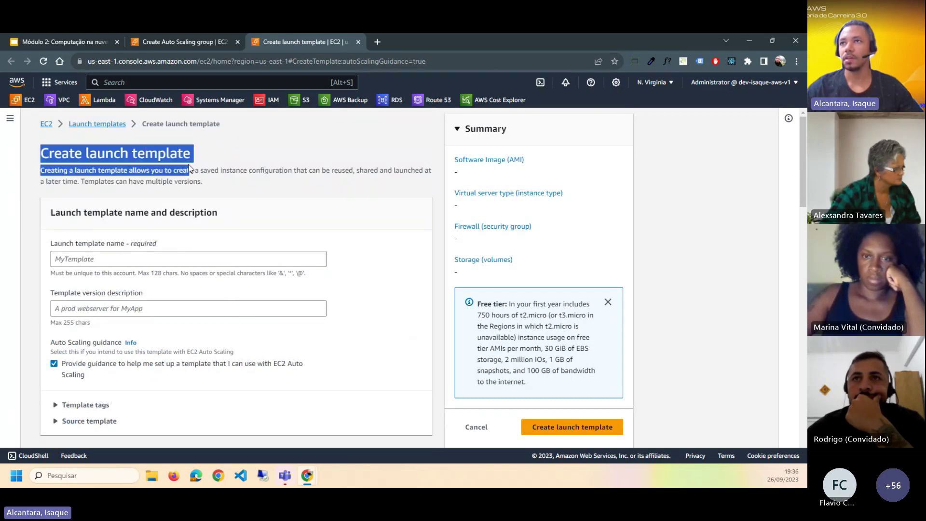
pyautogui.click(189, 40)
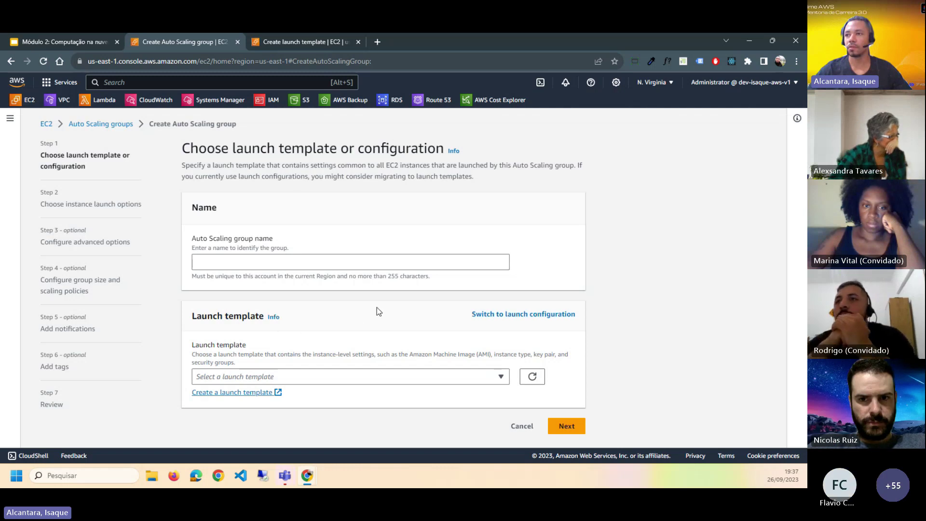
# Confirm the launch template list is still empty and glance back over the launch template form
pyautogui.click(356, 376)
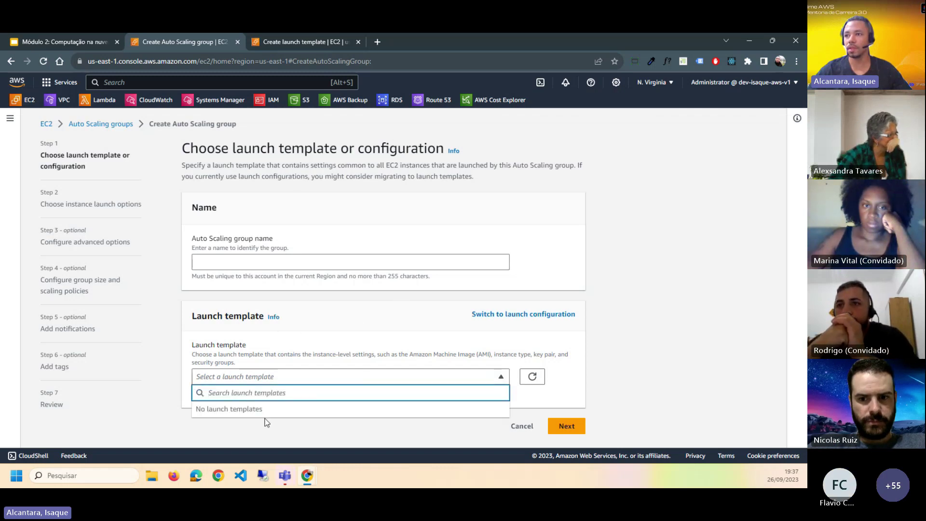
pyautogui.click(674, 377)
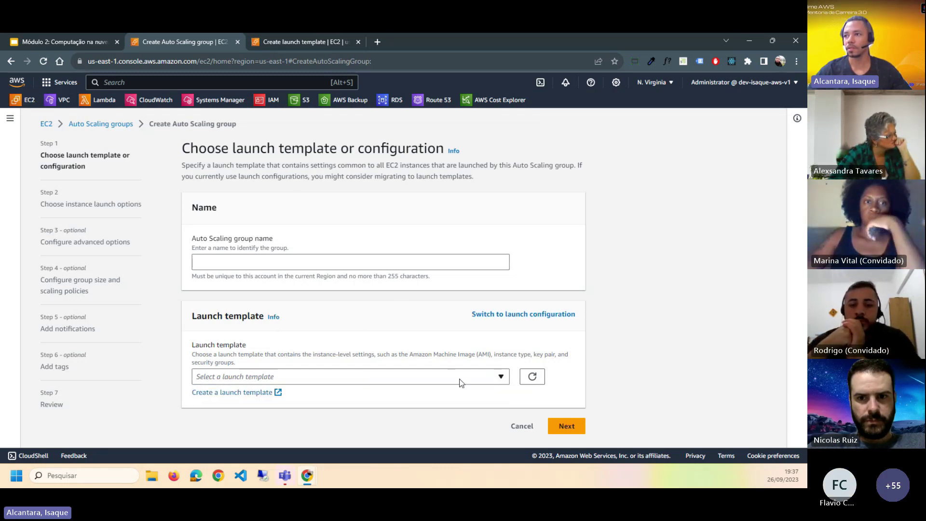
pyautogui.click(316, 42)
pyautogui.scroll(-5, 183, 241)
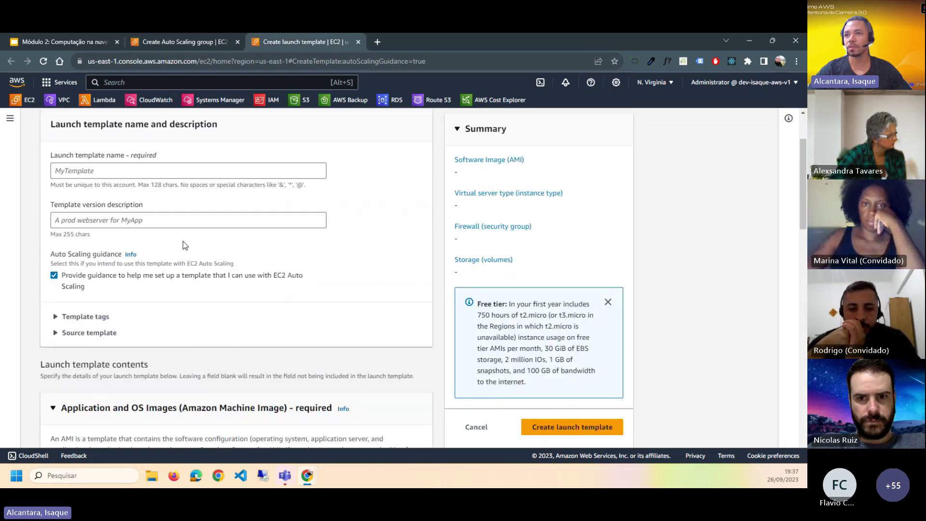
pyautogui.scroll(-8, 184, 241)
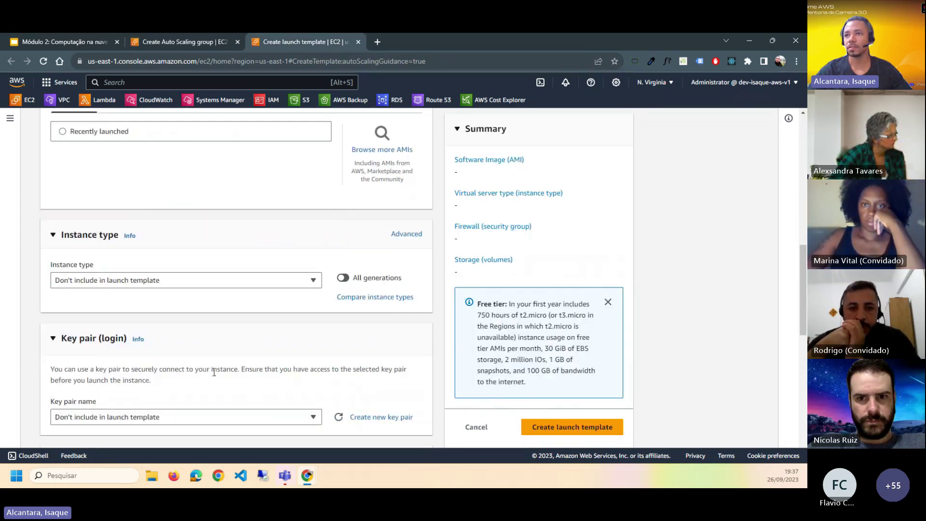
pyautogui.scroll(-3, 215, 374)
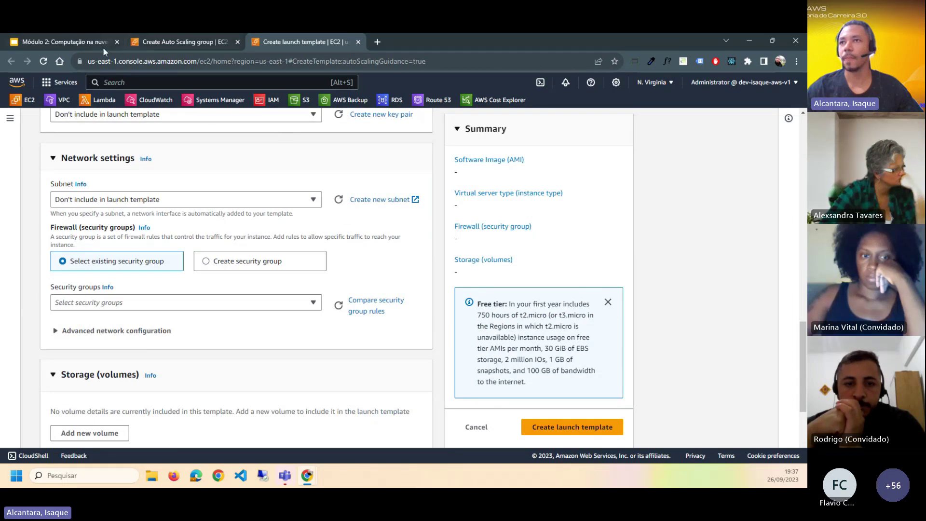
pyautogui.click(169, 42)
# Move from the Auto Scaling groups overview to Load Balancers and start creating one
pyautogui.click(100, 124)
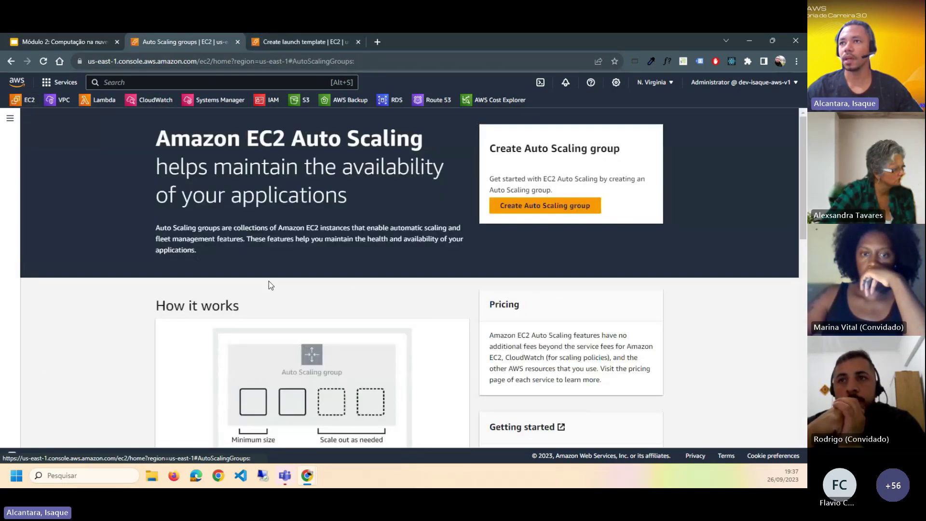
pyautogui.scroll(-3, 82, 186)
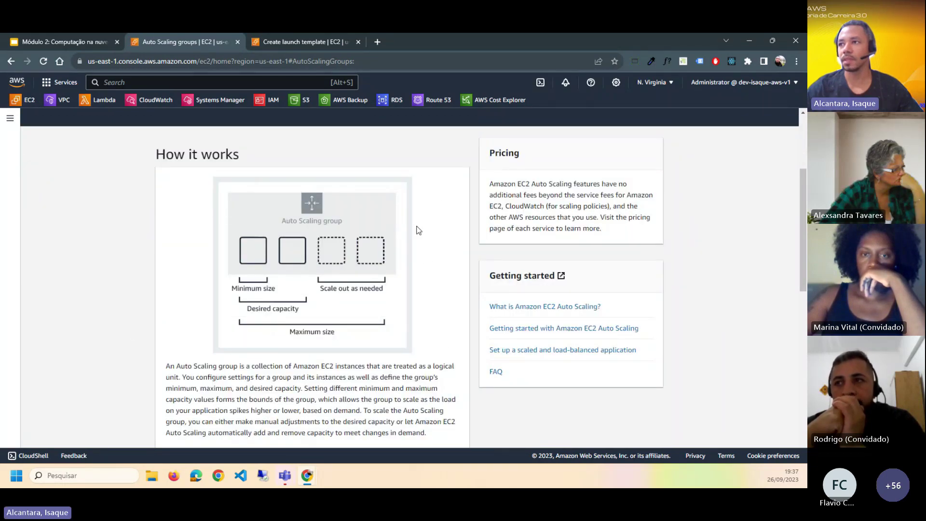
pyautogui.scroll(3, 400, 241)
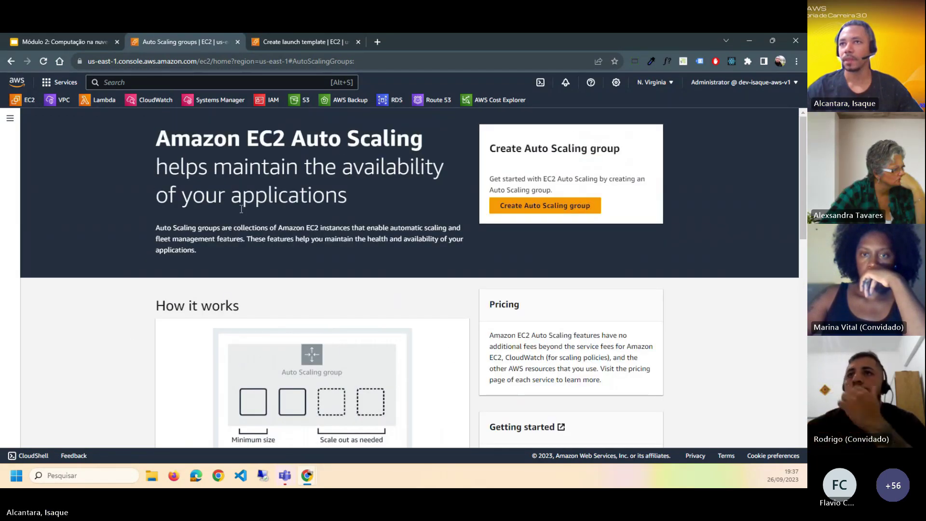
pyautogui.click(11, 121)
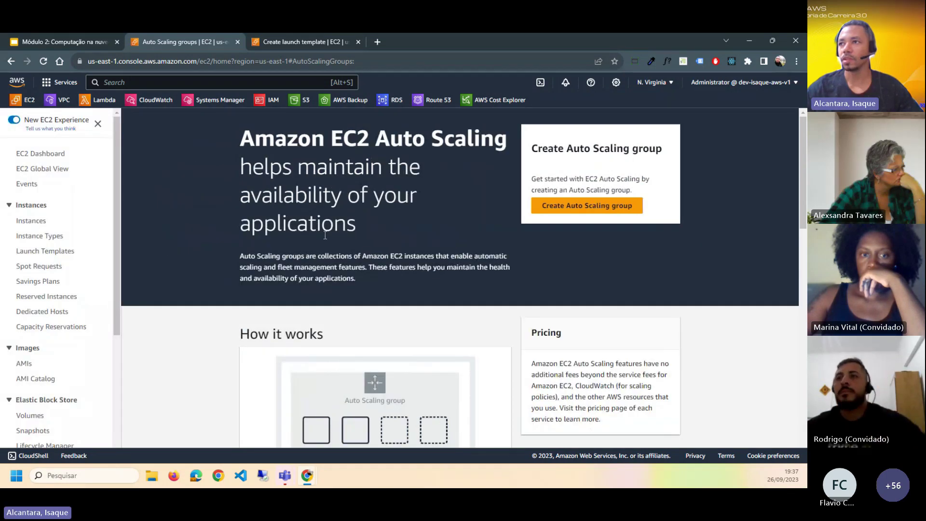
pyautogui.scroll(-2, 314, 290)
pyautogui.scroll(-2, 106, 328)
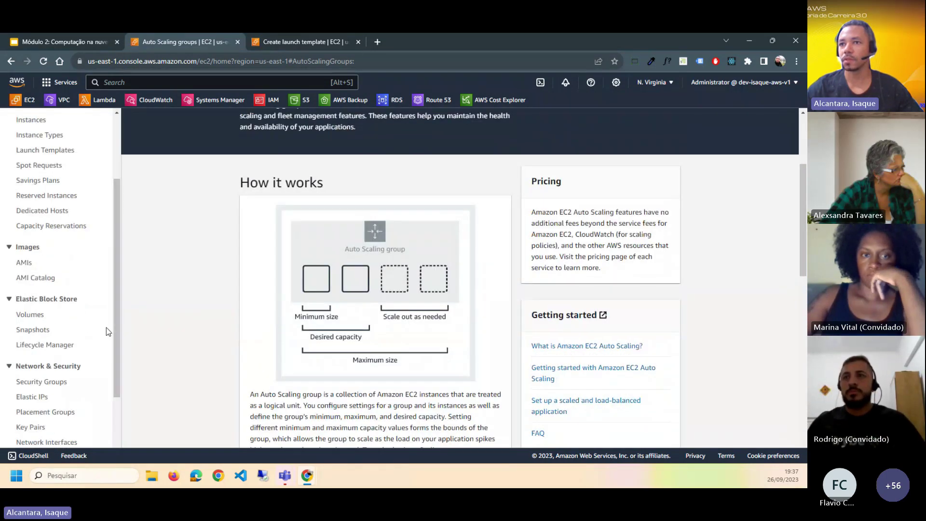
pyautogui.scroll(-2, 184, 337)
pyautogui.scroll(-2, 105, 333)
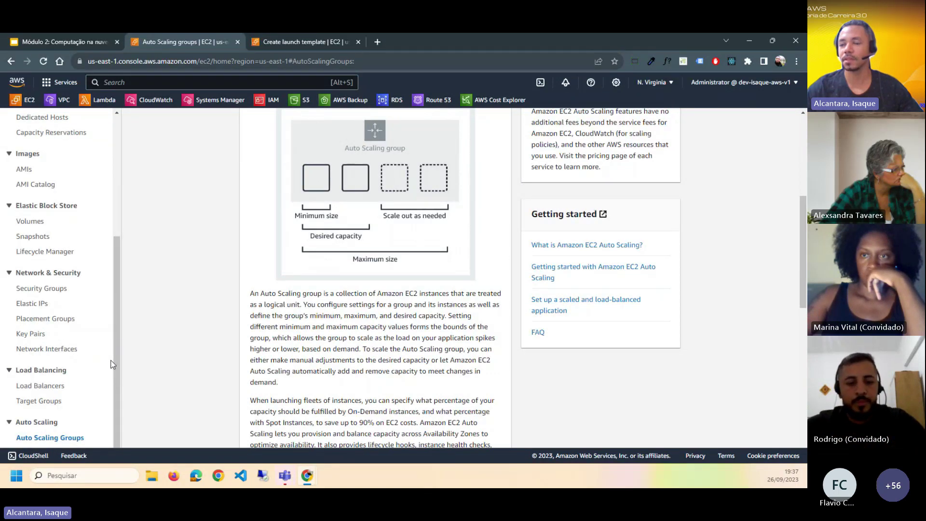
pyautogui.click(41, 385)
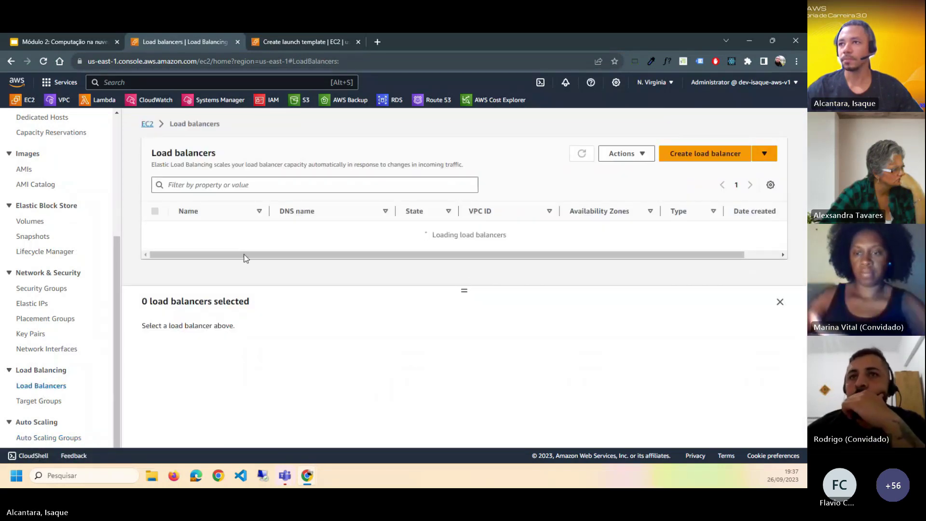
pyautogui.click(680, 153)
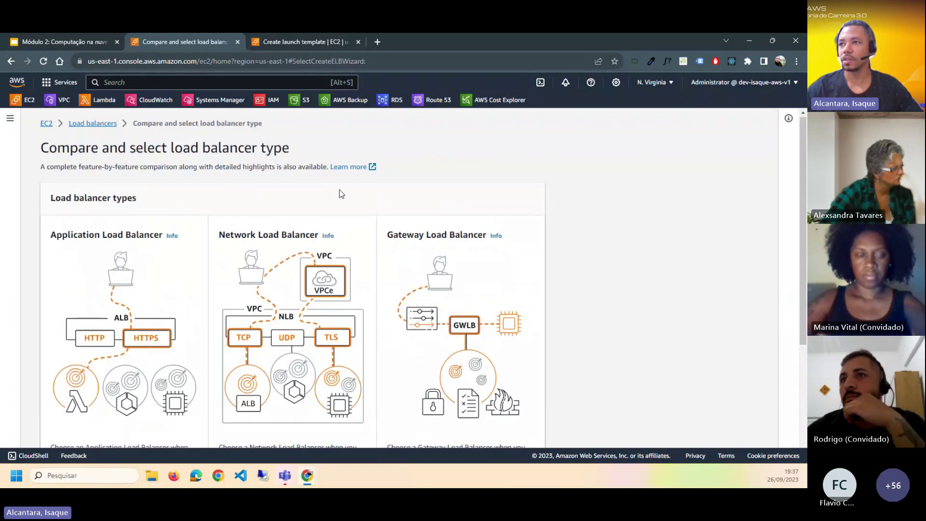
# Compare the load balancer types and expand the Classic Load Balancer option
pyautogui.scroll(-5, 337, 217)
pyautogui.scroll(5, 352, 249)
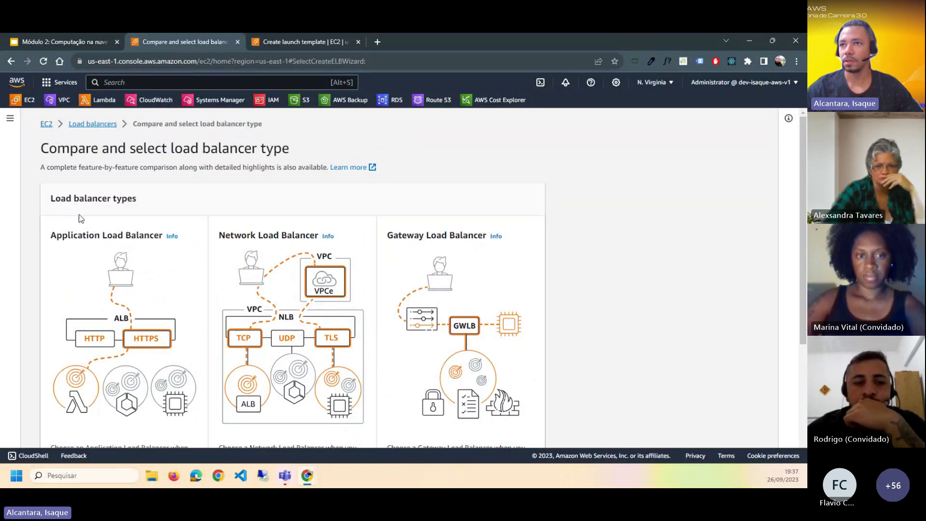
pyautogui.scroll(-5, 729, 238)
pyautogui.scroll(3, 728, 237)
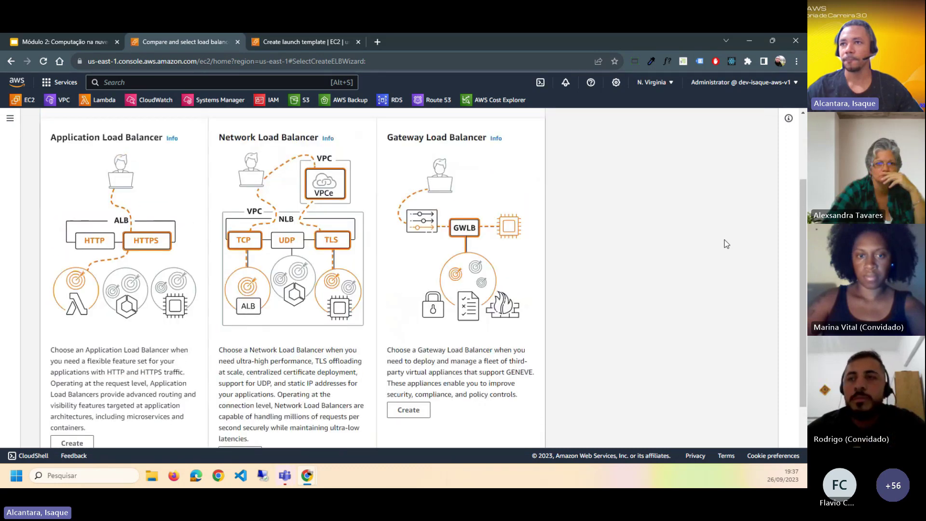
pyautogui.scroll(-1, 61, 137)
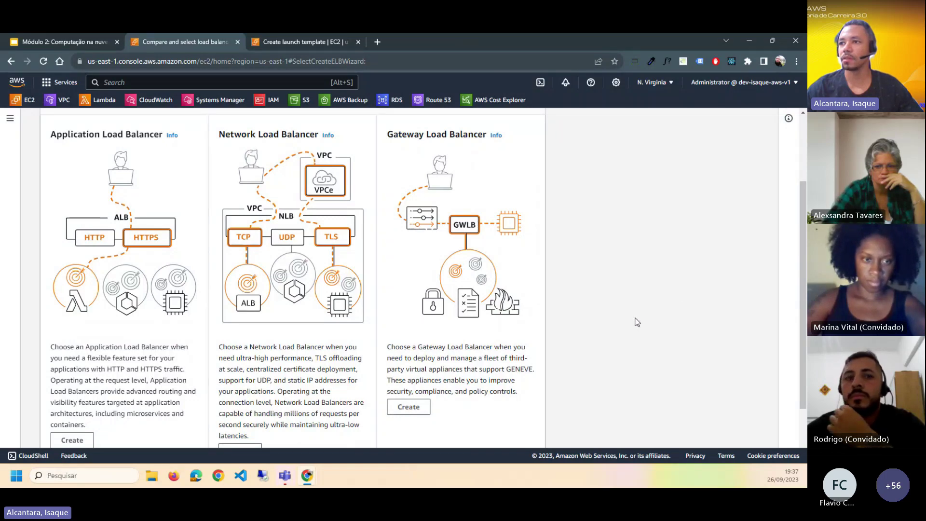
pyautogui.scroll(-1, 637, 322)
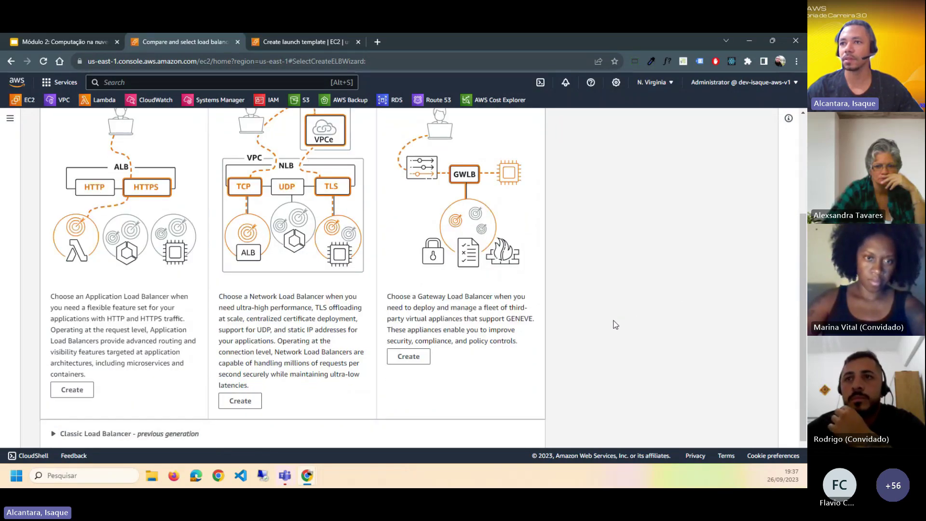
pyautogui.scroll(2, 170, 316)
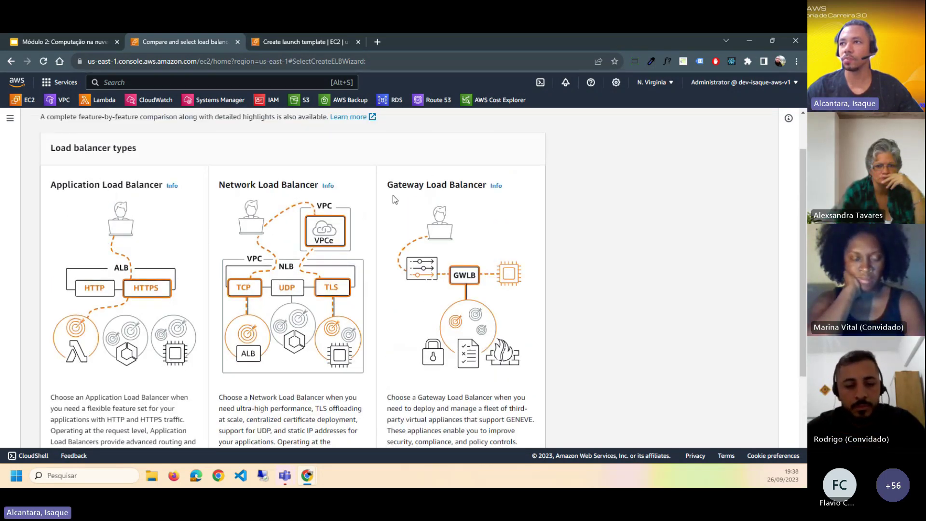
pyautogui.scroll(-2, 192, 227)
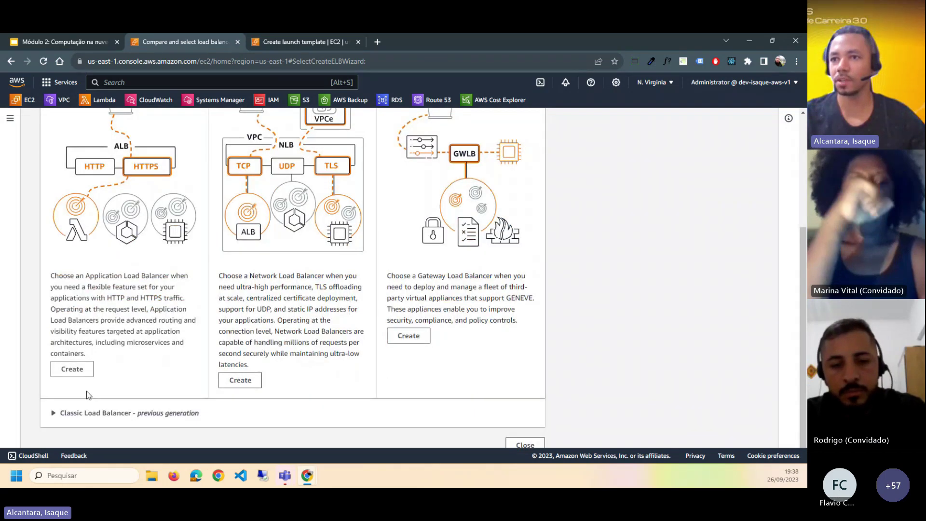
pyautogui.click(53, 413)
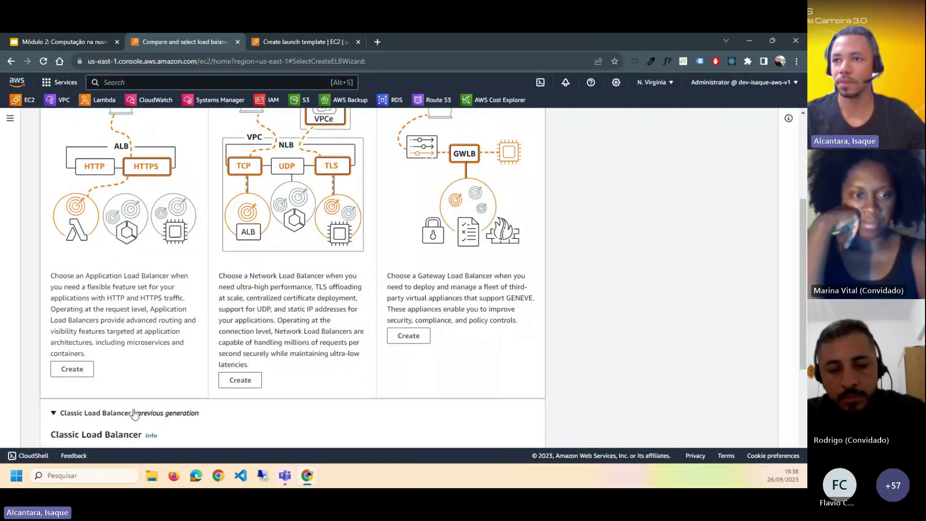
pyautogui.scroll(-3, 566, 342)
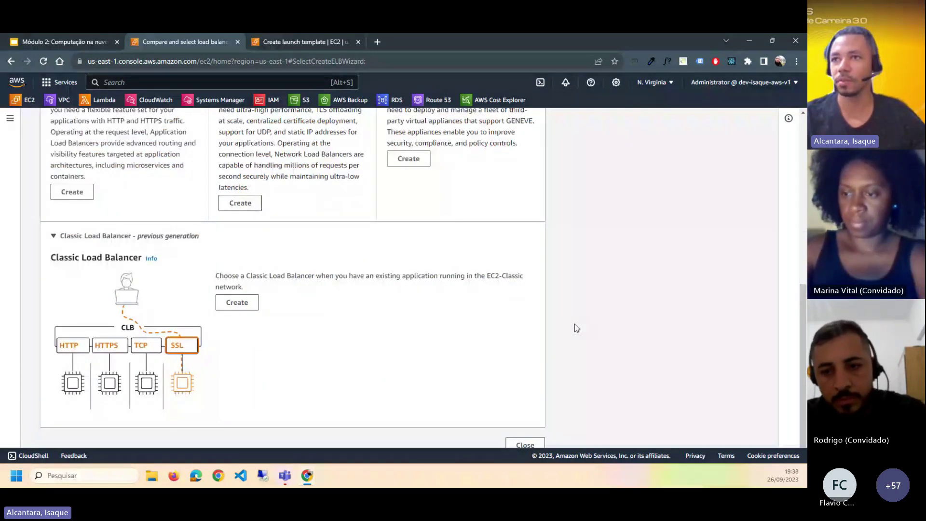
pyautogui.scroll(6, 367, 343)
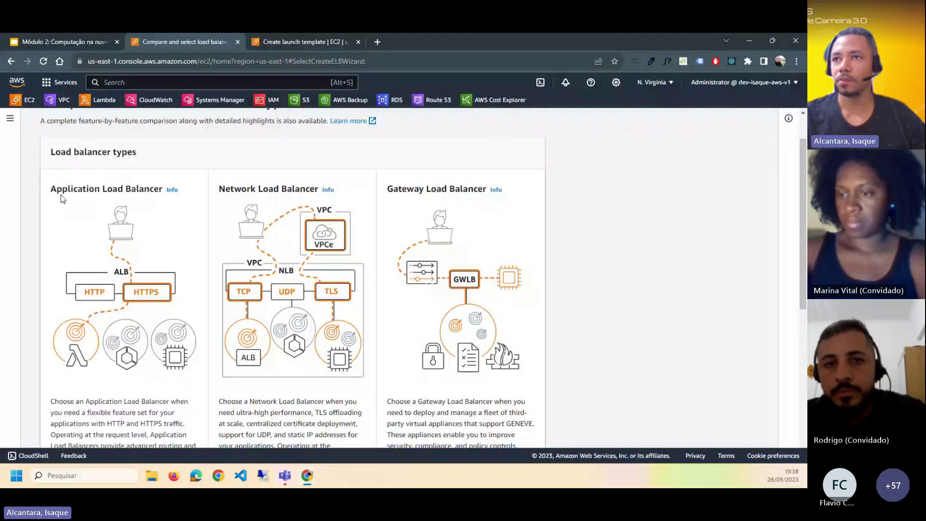
pyautogui.scroll(-3, 149, 205)
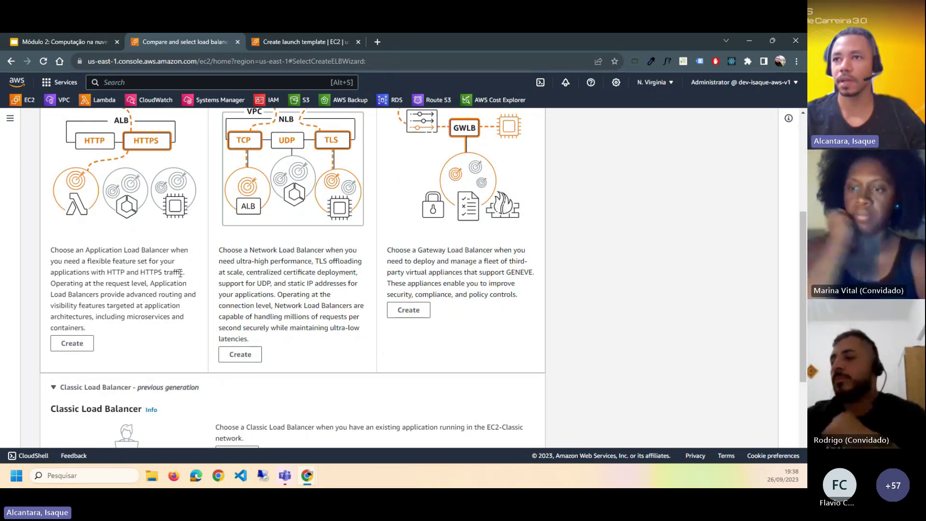
# Highlight HTTP in the Application Load Balancer description
pyautogui.doubleClick(107, 272)
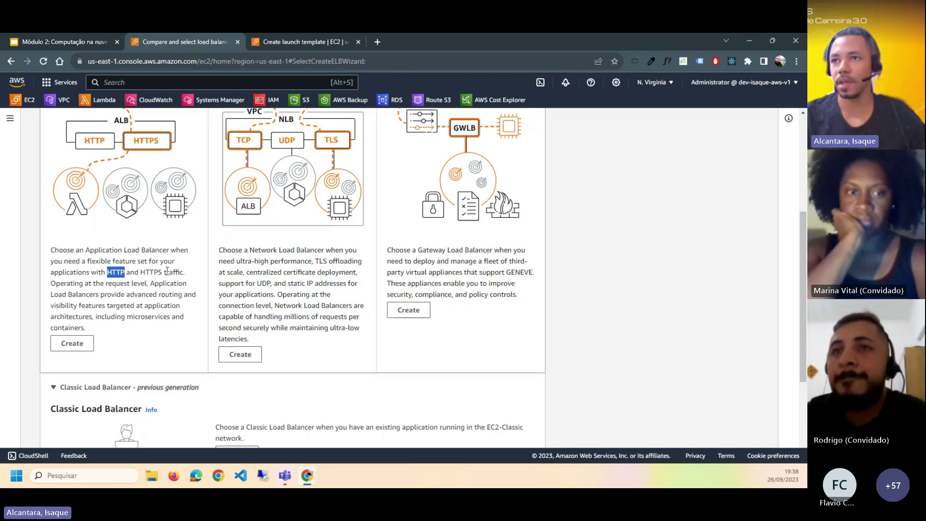
pyautogui.scroll(-1, 163, 293)
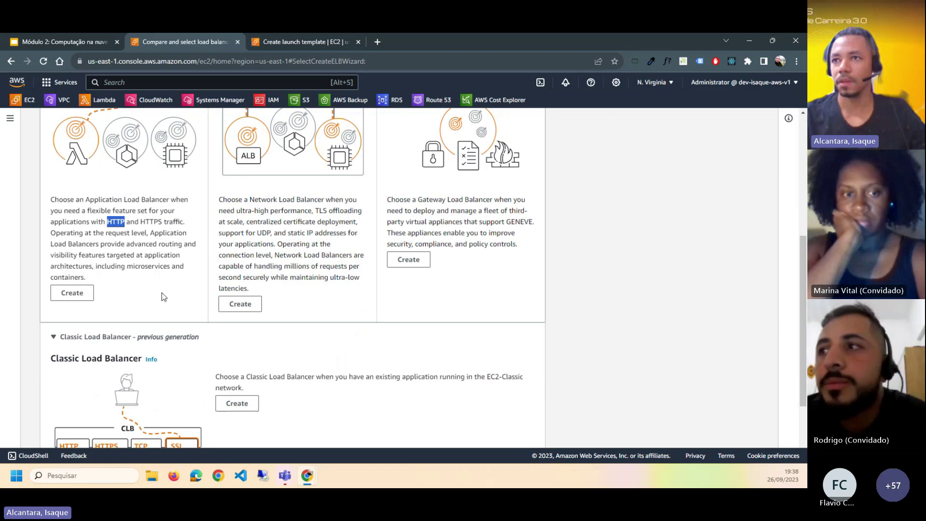
pyautogui.scroll(2, 161, 293)
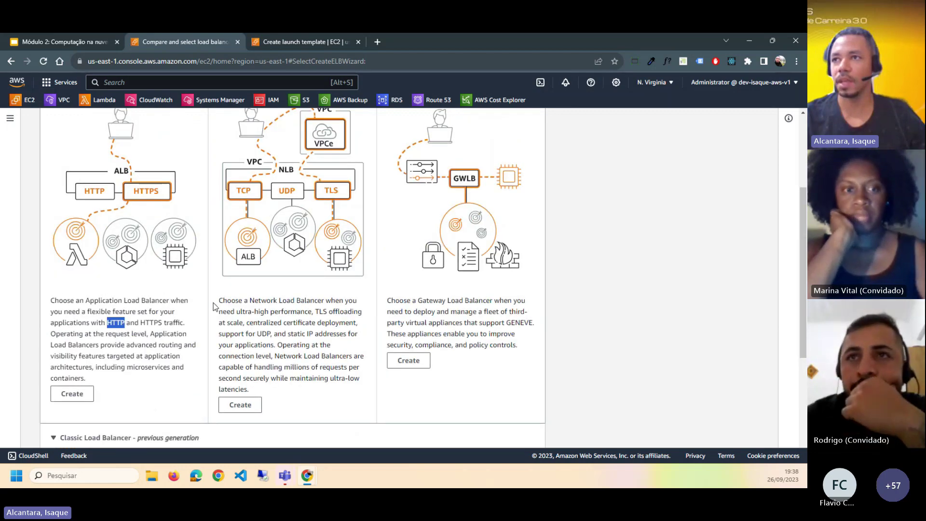
pyautogui.scroll(4, 214, 306)
pyautogui.scroll(-3, 214, 306)
pyautogui.scroll(2, 213, 302)
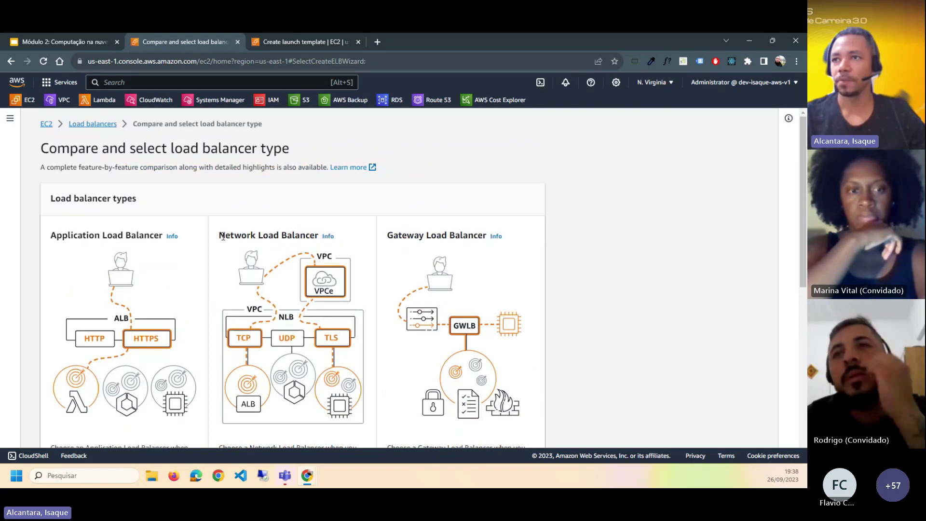
pyautogui.scroll(-4, 270, 232)
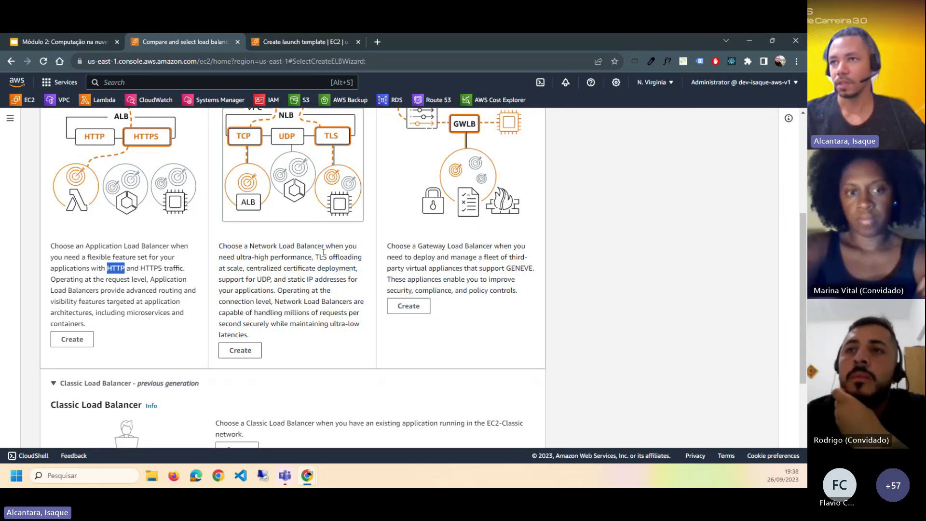
# Highlight the UDP and Classic mentions, then choose Create under Application Load Balancer
pyautogui.moveTo(257, 279); pyautogui.dragTo(288, 279)
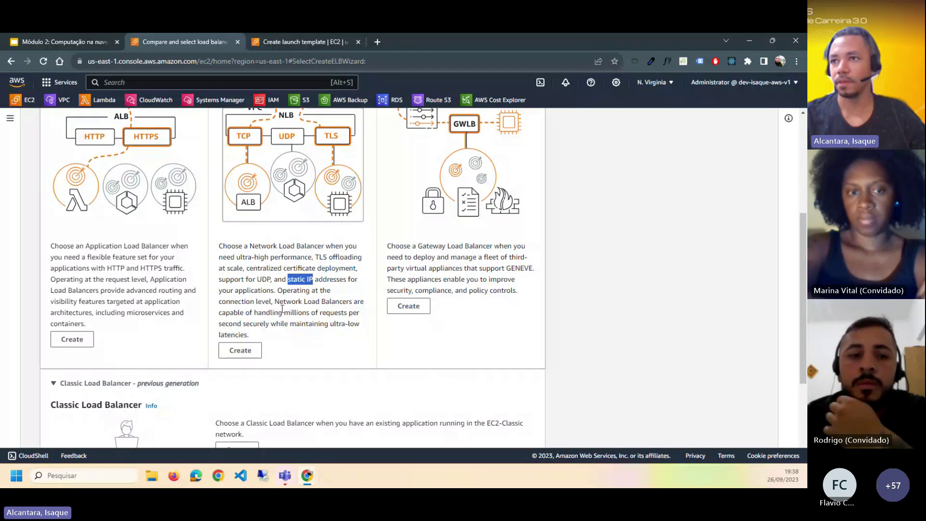
pyautogui.scroll(1, 345, 325)
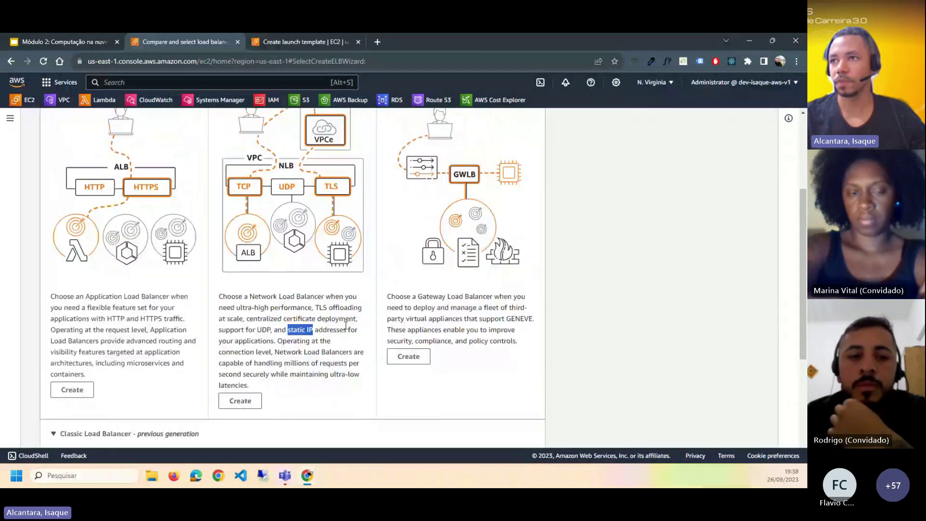
pyautogui.scroll(1, 346, 326)
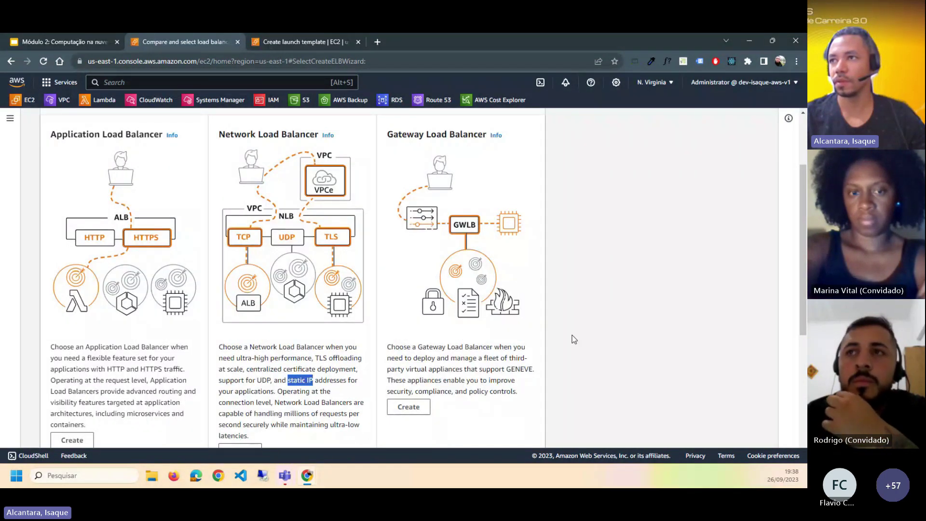
pyautogui.scroll(-5, 537, 219)
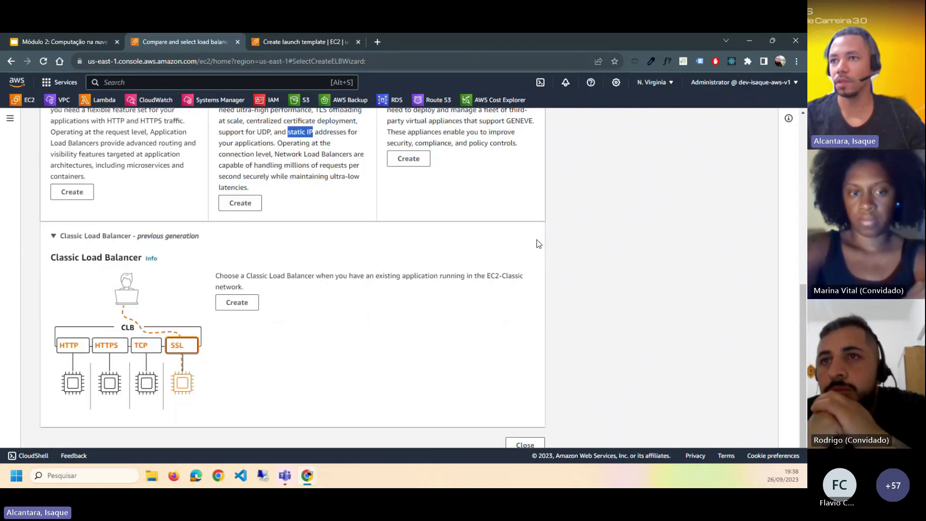
pyautogui.moveTo(48, 260); pyautogui.dragTo(81, 259)
pyautogui.scroll(3, 511, 345)
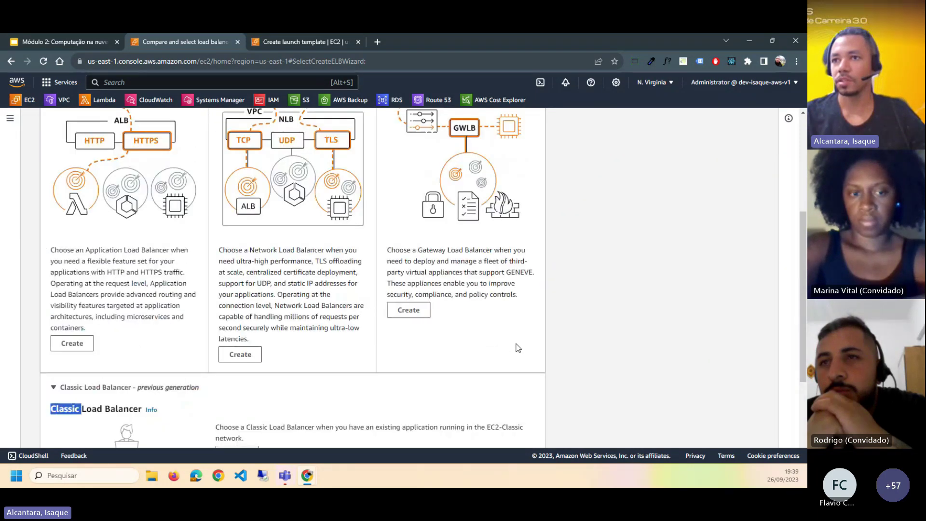
pyautogui.click(61, 345)
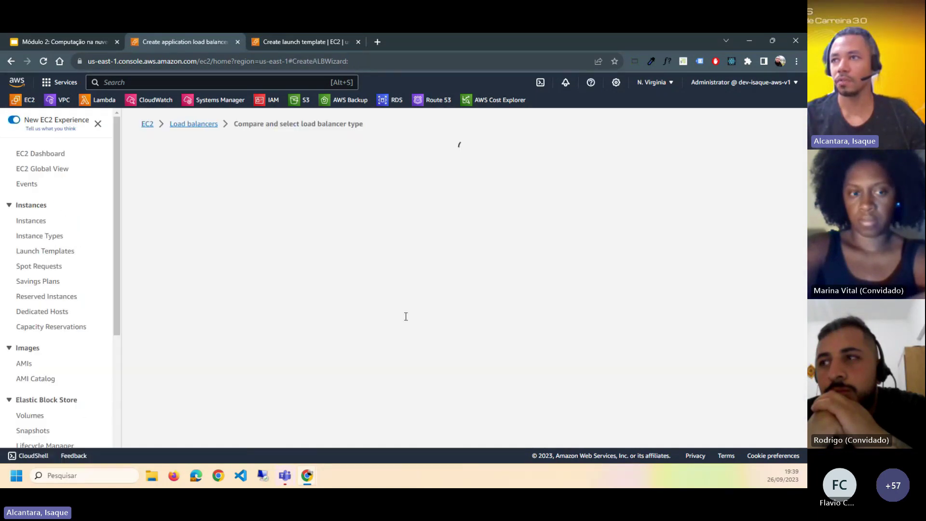
pyautogui.scroll(-5, 251, 269)
pyautogui.scroll(-2, 216, 279)
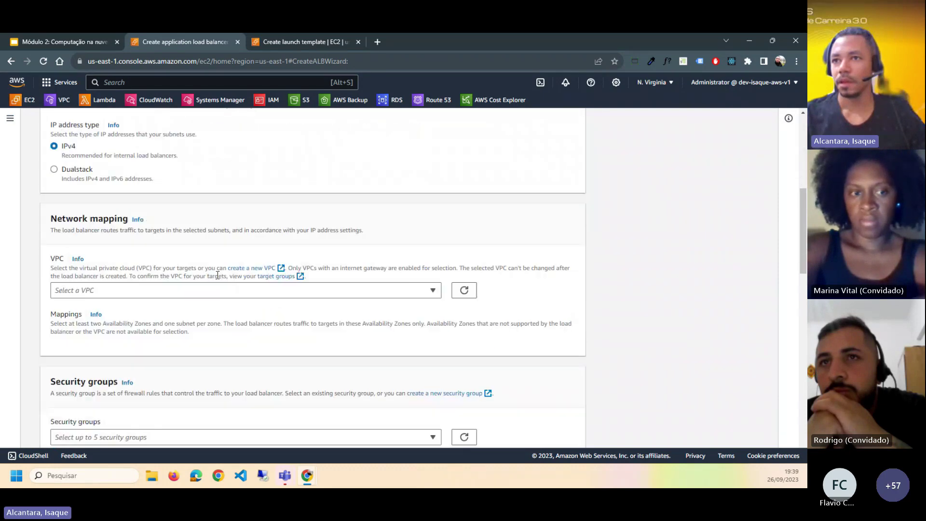
pyautogui.scroll(6, 217, 275)
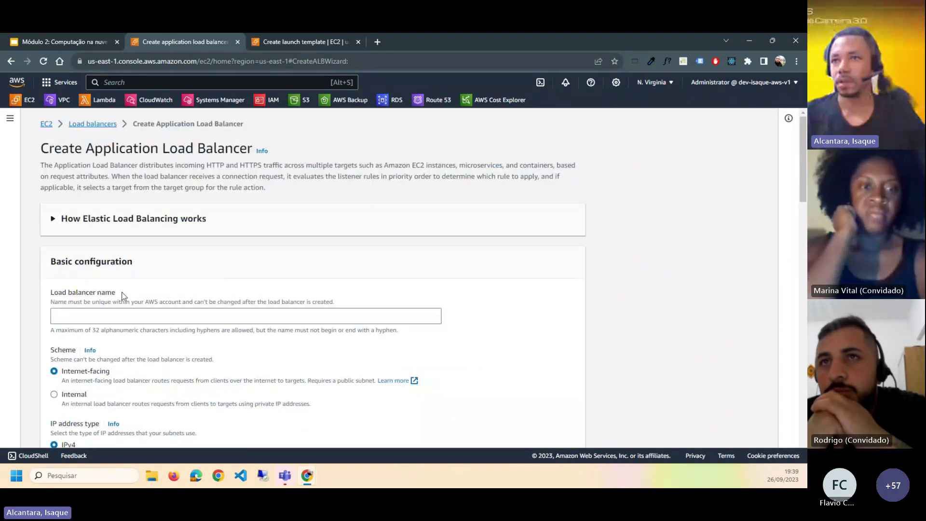
pyautogui.scroll(-4, 218, 275)
pyautogui.scroll(1, 155, 280)
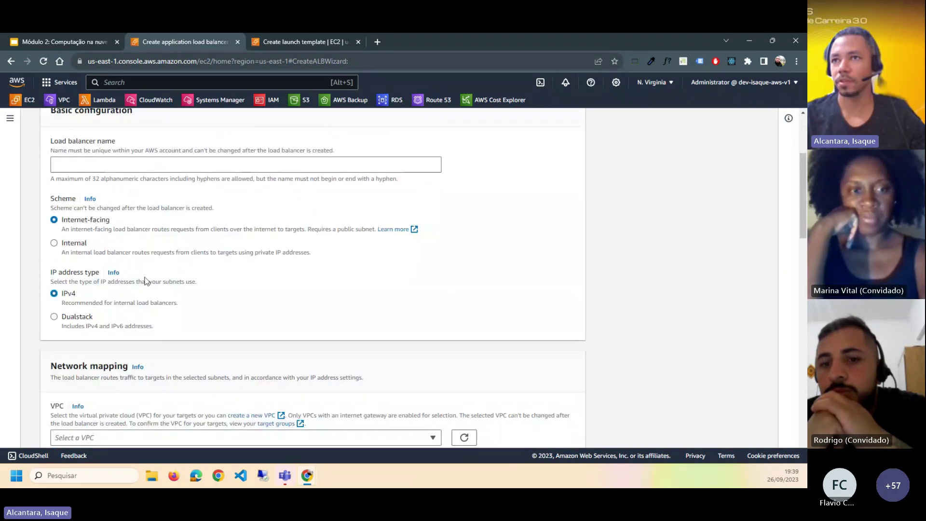
pyautogui.moveTo(111, 221); pyautogui.dragTo(63, 223)
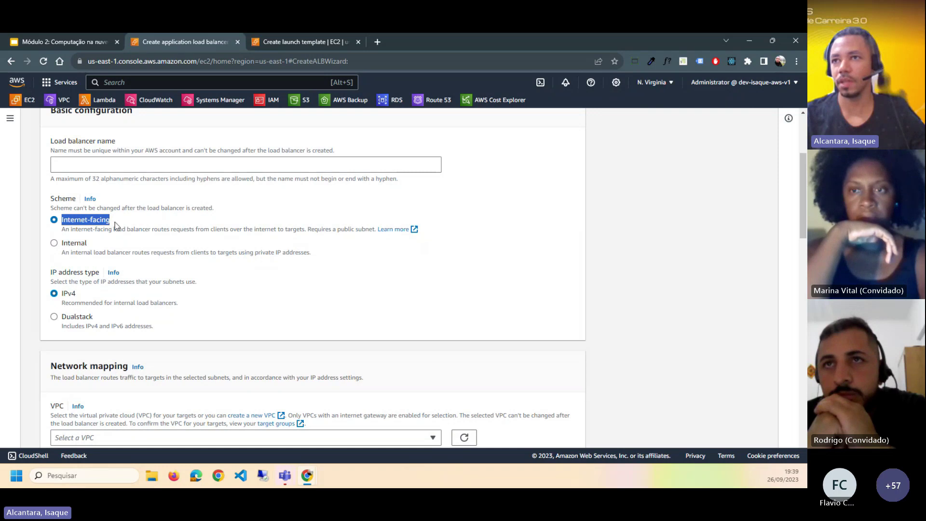
pyautogui.moveTo(93, 246); pyautogui.dragTo(62, 246)
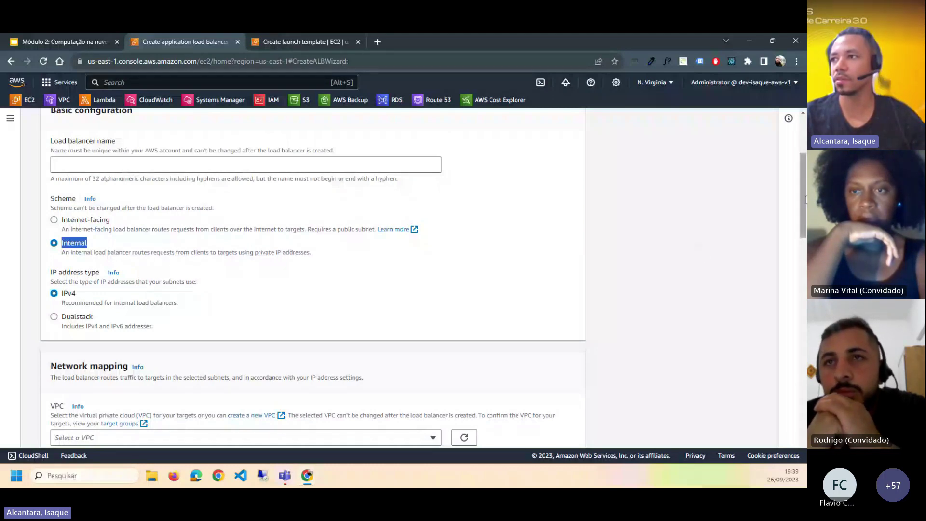
pyautogui.moveTo(802, 202)
pyautogui.mouseDown()
pyautogui.moveTo(796, 233)
pyautogui.moveTo(798, 211)
pyautogui.mouseUp()
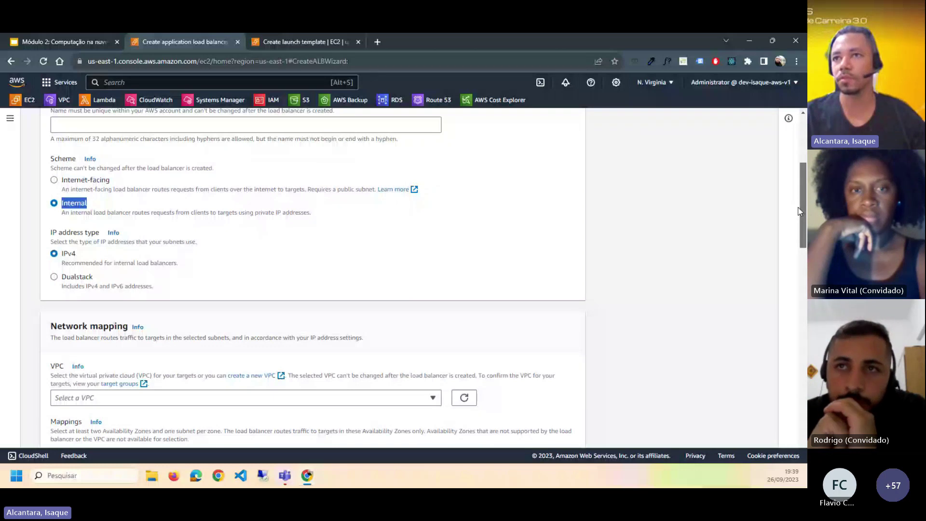
pyautogui.click(73, 182)
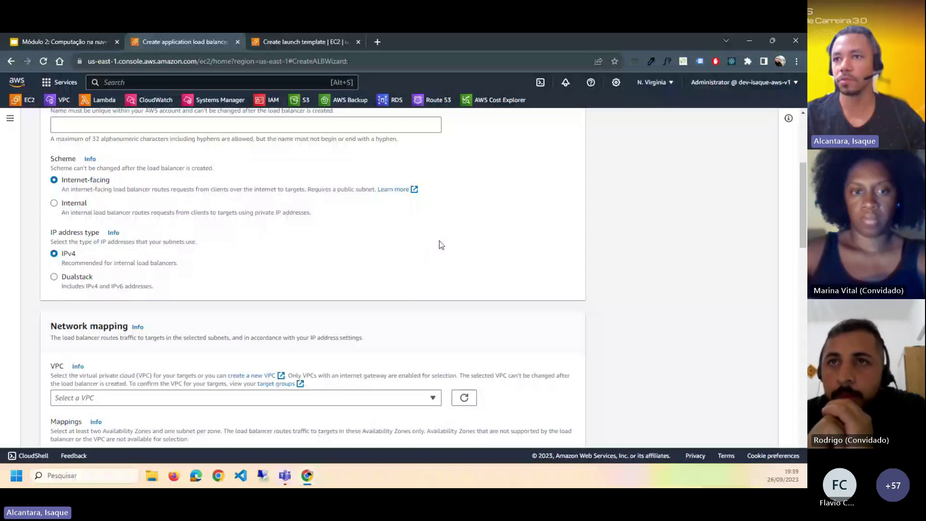
pyautogui.scroll(-1, 251, 222)
pyautogui.scroll(-1, 252, 222)
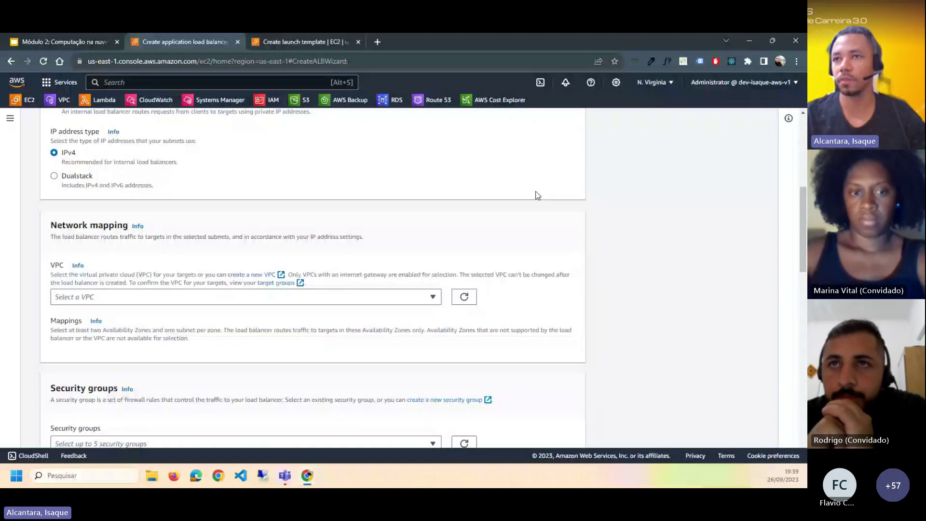
pyautogui.scroll(-1, 95, 251)
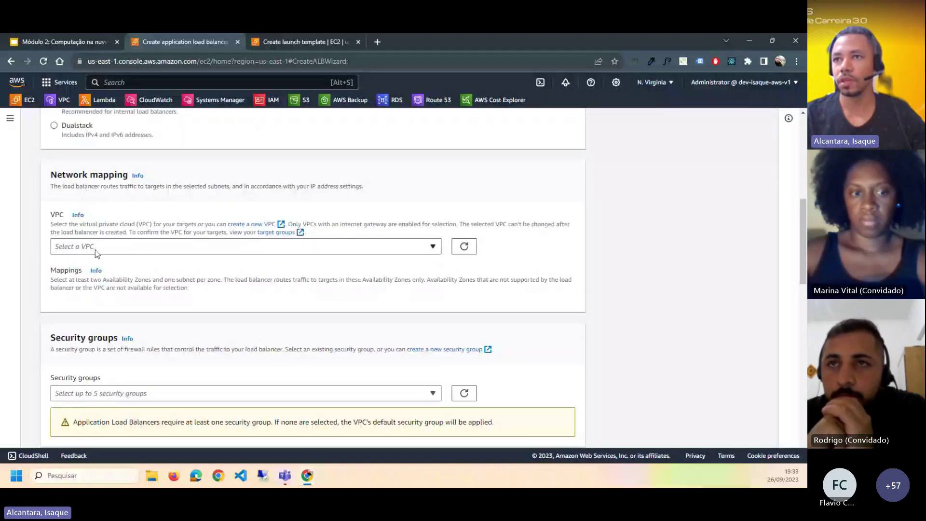
# Check the VPC list without choosing one and scroll down to the listeners
pyautogui.click(89, 248)
pyautogui.click(90, 247)
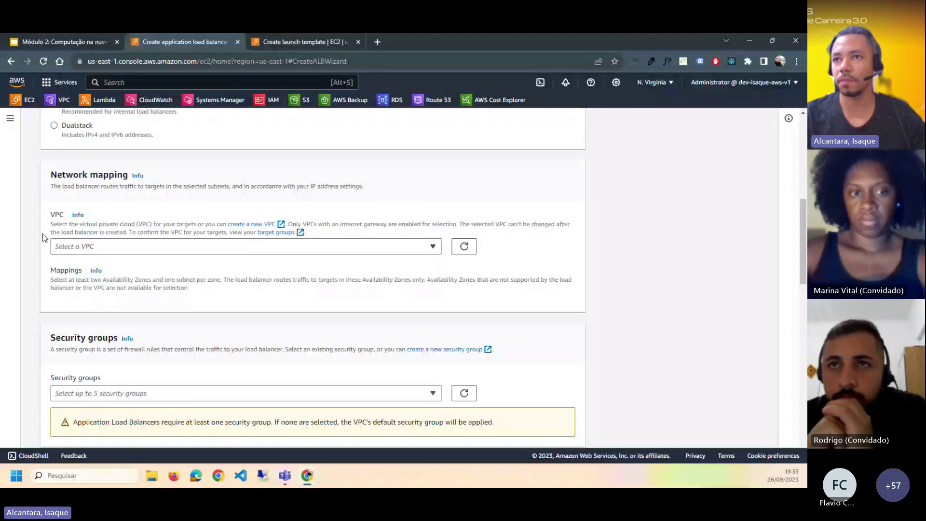
pyautogui.scroll(-2, 99, 270)
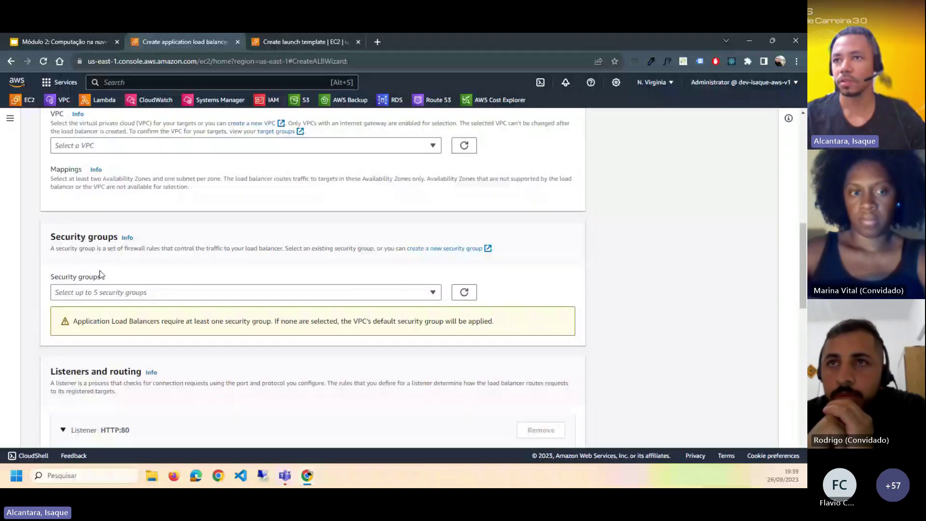
pyautogui.scroll(-4, 100, 274)
pyautogui.scroll(-1, 241, 308)
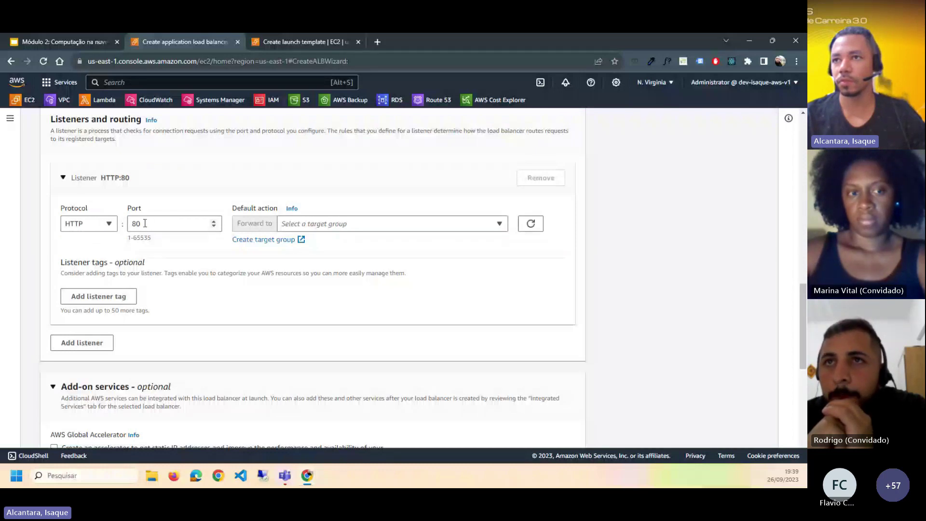
# Switch the listener from HTTP port 80 to HTTPS on port 443
pyautogui.moveTo(144, 223); pyautogui.dragTo(130, 224)
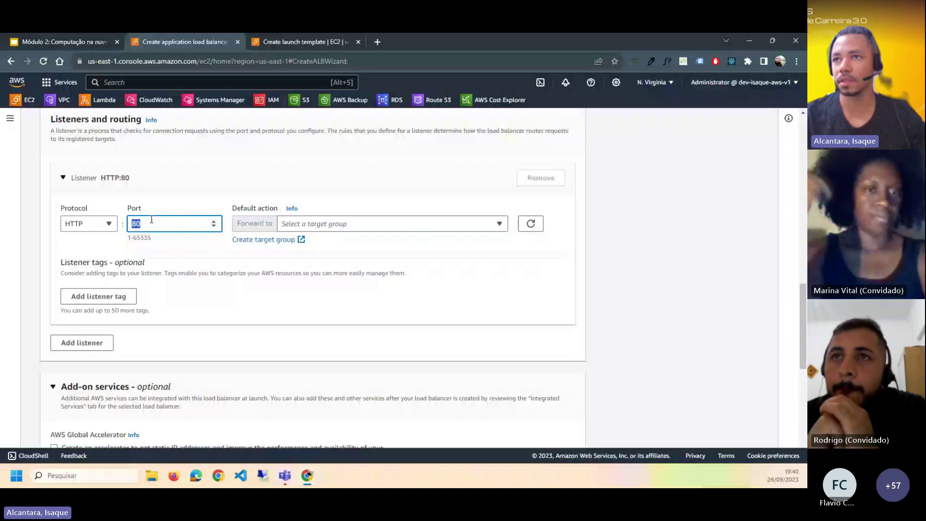
pyautogui.click(111, 227)
pyautogui.click(96, 252)
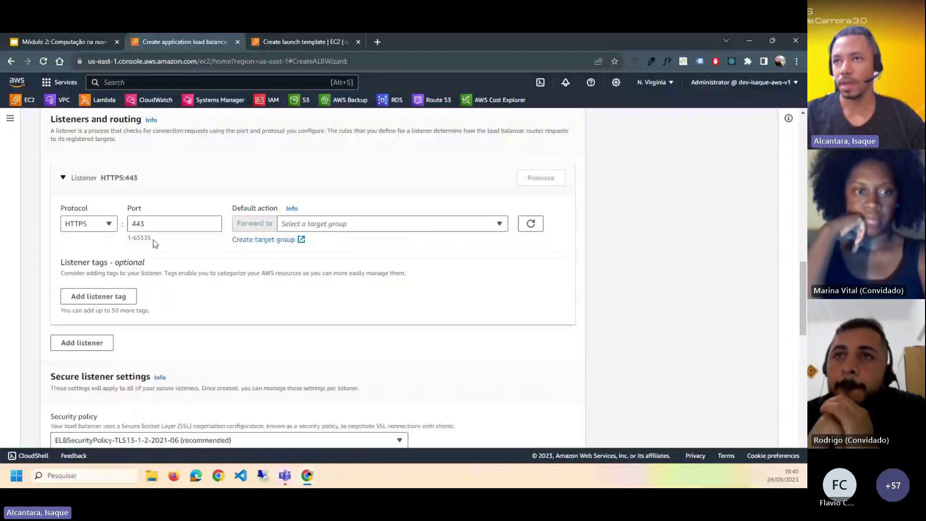
pyautogui.press('Tab')
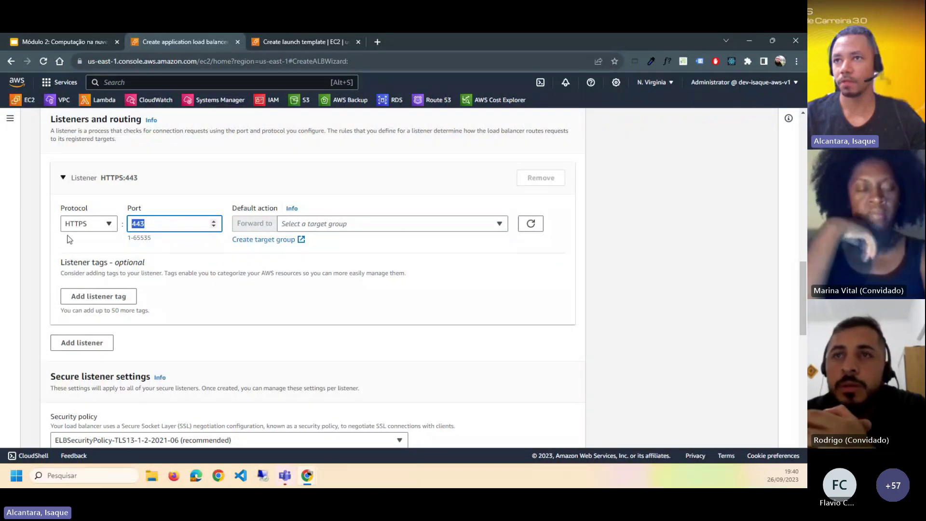
pyautogui.scroll(-3, 261, 294)
pyautogui.scroll(-9, 190, 306)
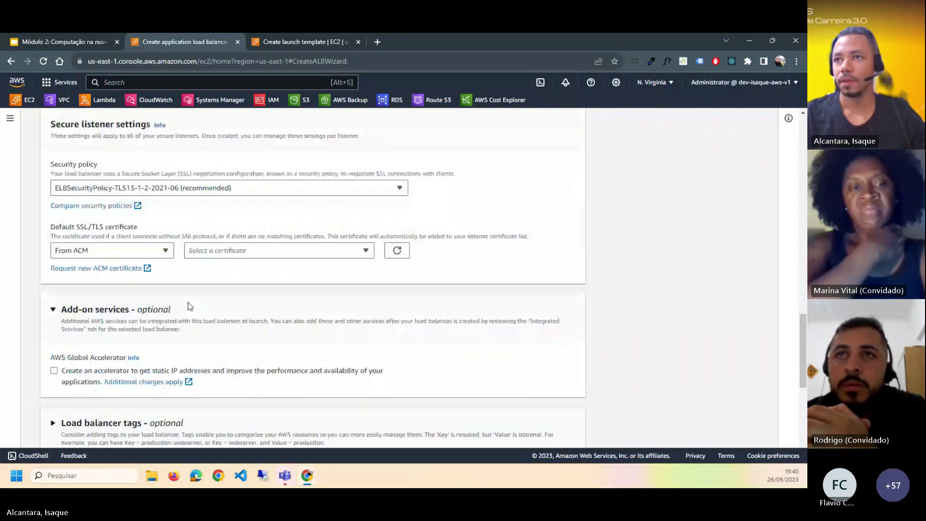
pyautogui.scroll(7, 355, 338)
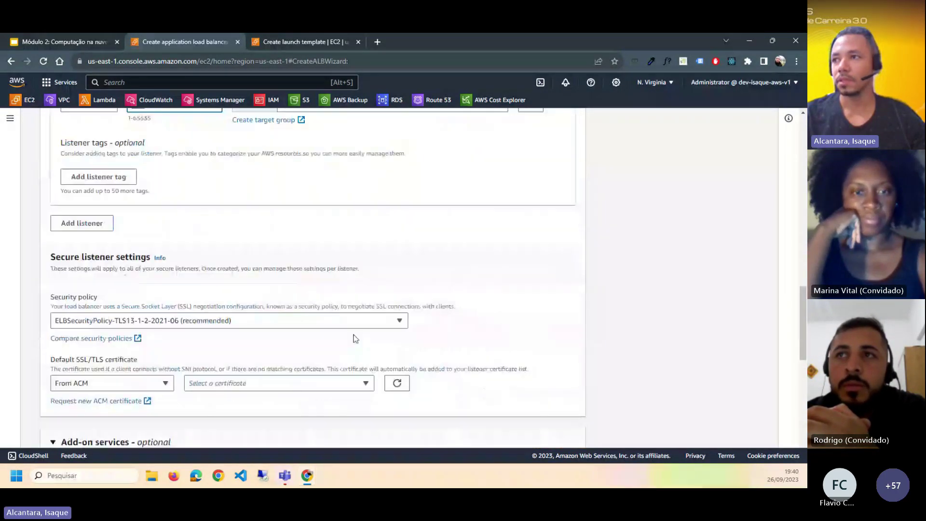
pyautogui.scroll(15, 559, 367)
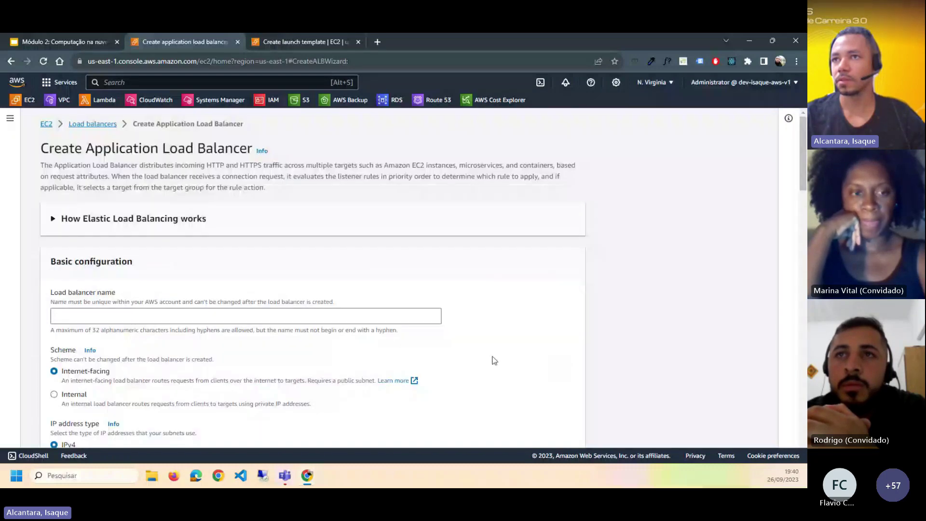
pyautogui.scroll(-1, 129, 174)
pyautogui.scroll(1, 364, 201)
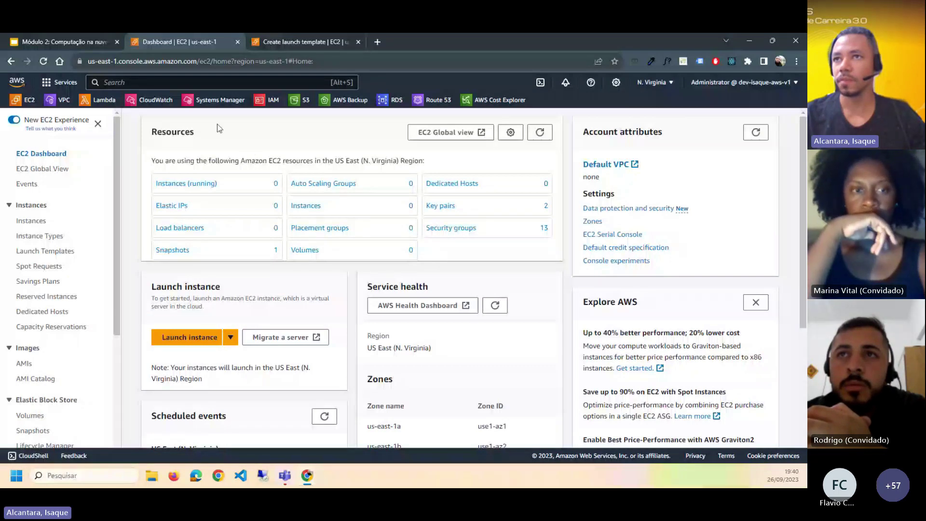
# Open the Lambda favorite in a new tab and view the list of 27 functions
pyautogui.rightClick(102, 106)
pyautogui.click(141, 109)
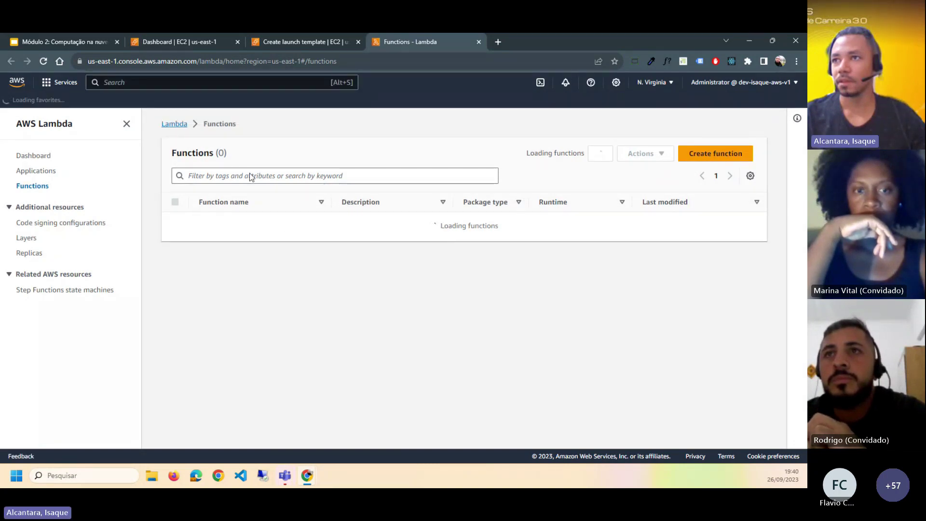
pyautogui.scroll(-15, 243, 240)
pyautogui.scroll(-1, 246, 266)
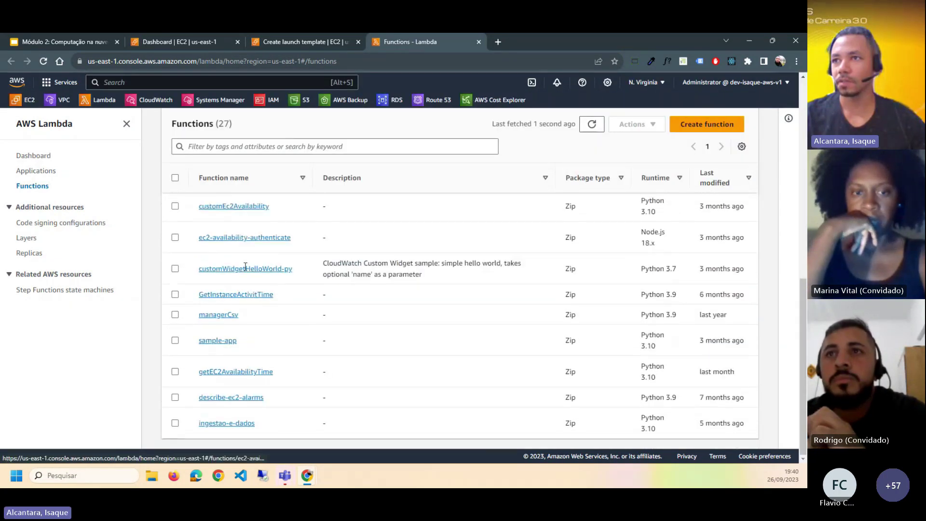
pyautogui.scroll(15, 245, 266)
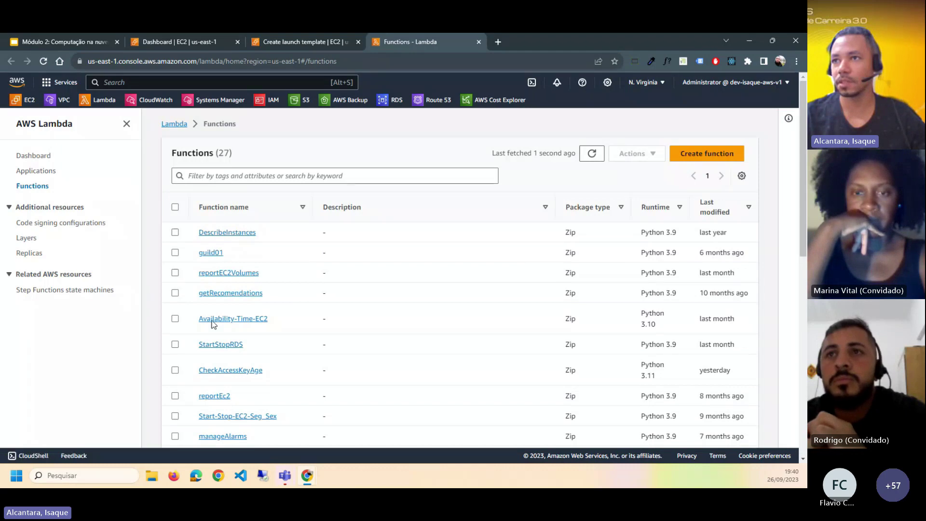
# Open the DescribeInstances function and scroll to its lambda_function.py code source
pyautogui.click(242, 232)
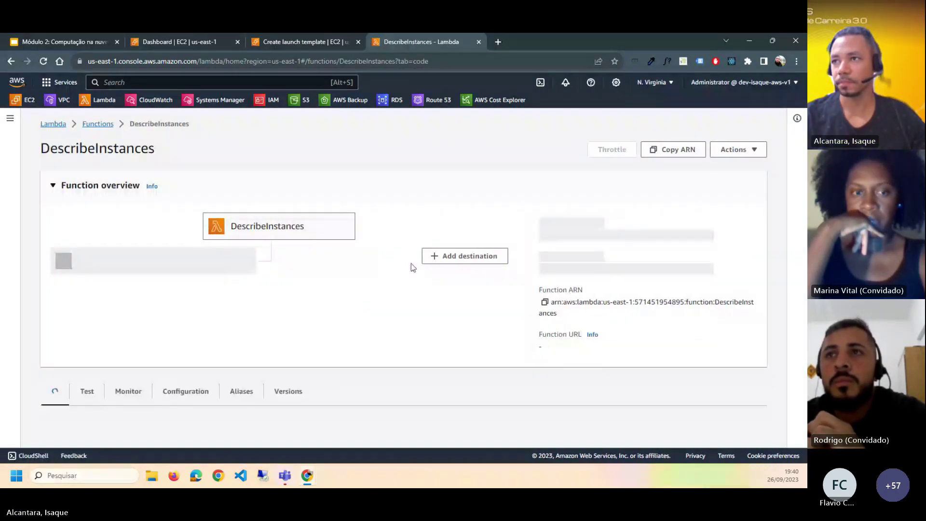
pyautogui.scroll(-1, 398, 208)
pyautogui.scroll(-1, 399, 208)
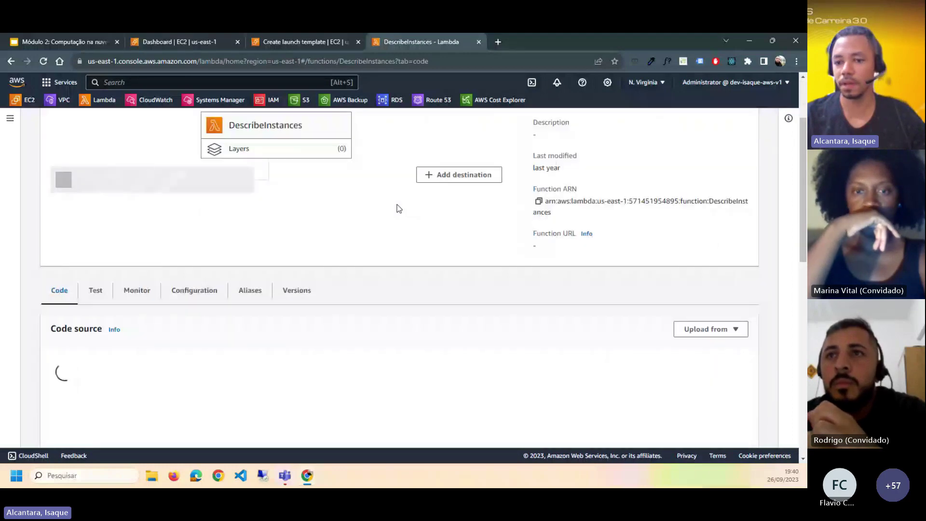
pyautogui.scroll(-1, 398, 208)
pyautogui.scroll(2, 371, 226)
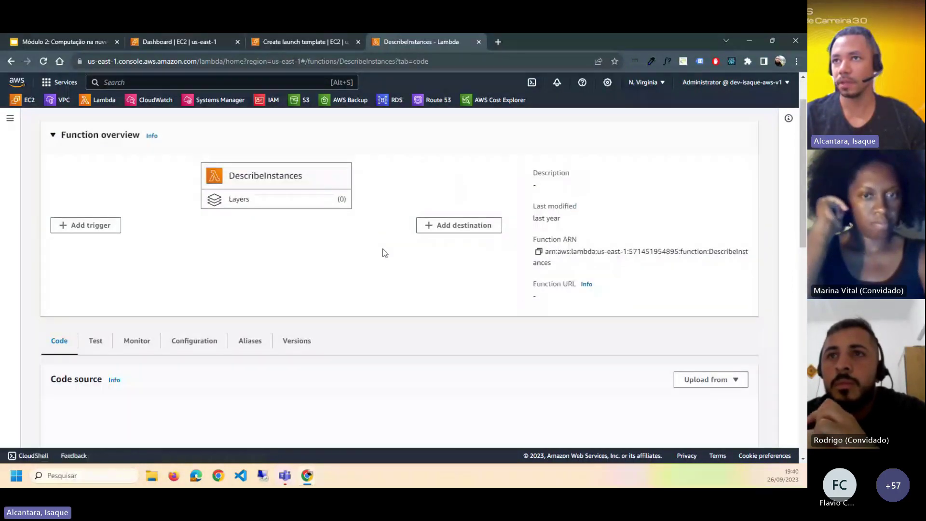
pyautogui.scroll(-7, 333, 231)
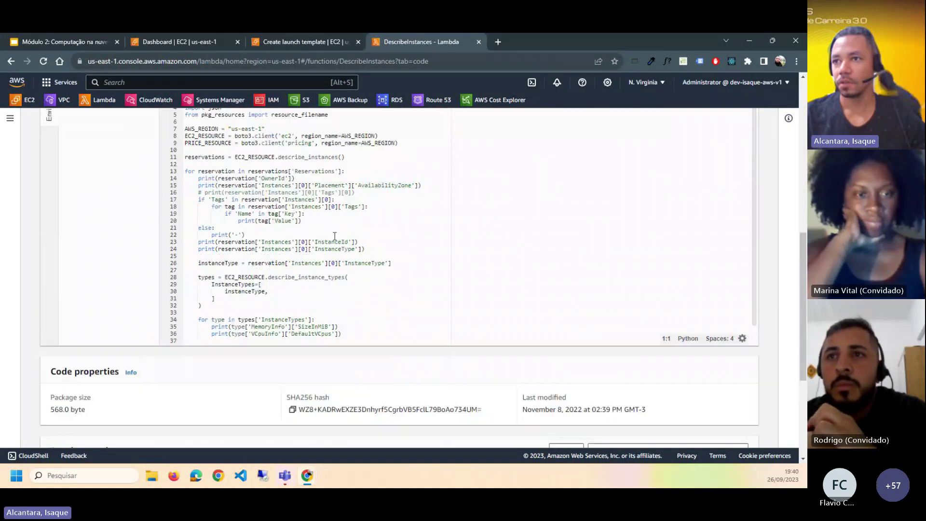
pyautogui.scroll(5, 333, 238)
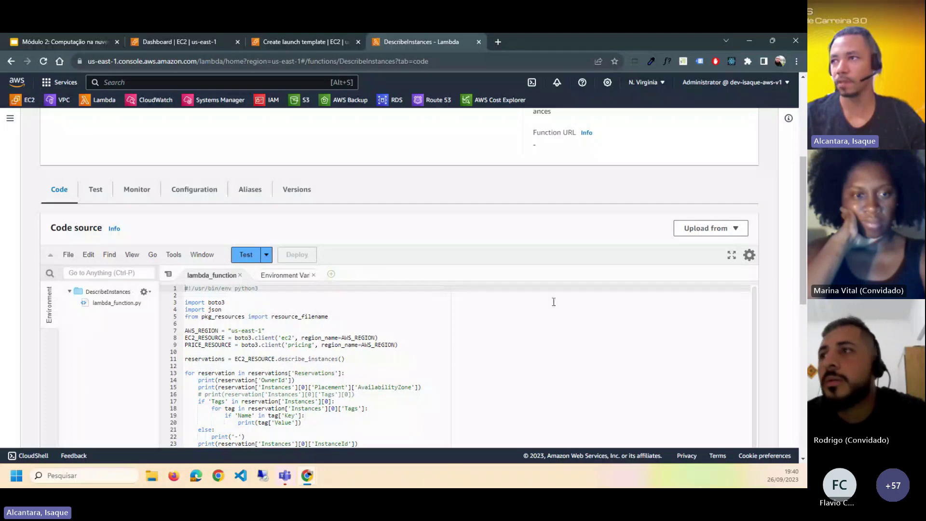
pyautogui.scroll(-6, 311, 256)
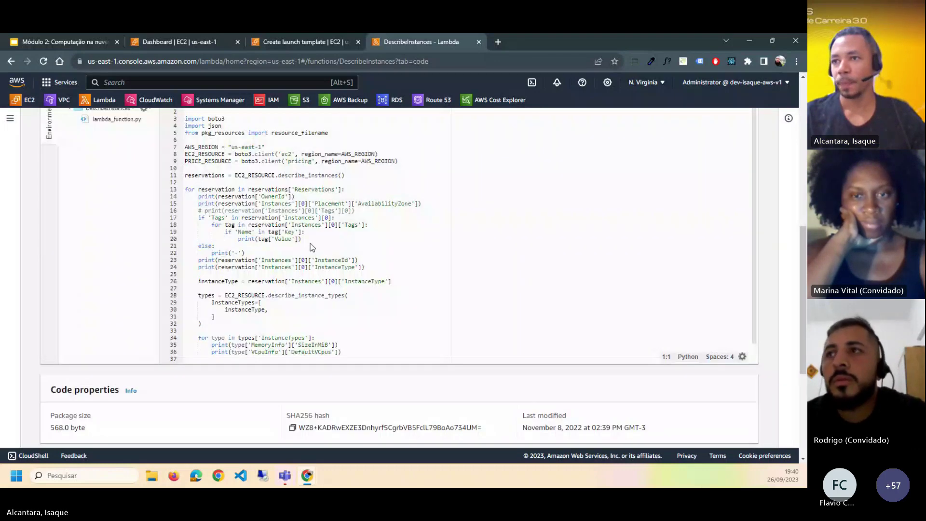
pyautogui.scroll(8, 310, 257)
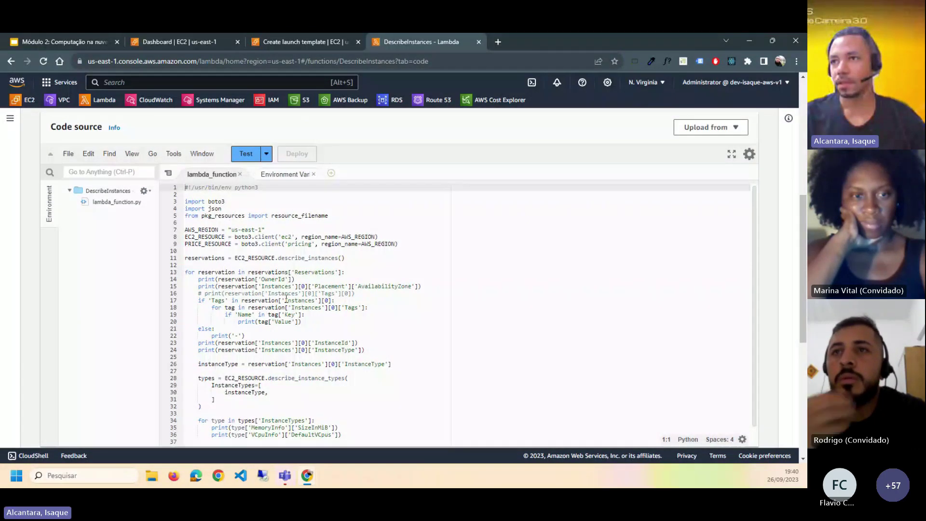
pyautogui.scroll(2, 288, 298)
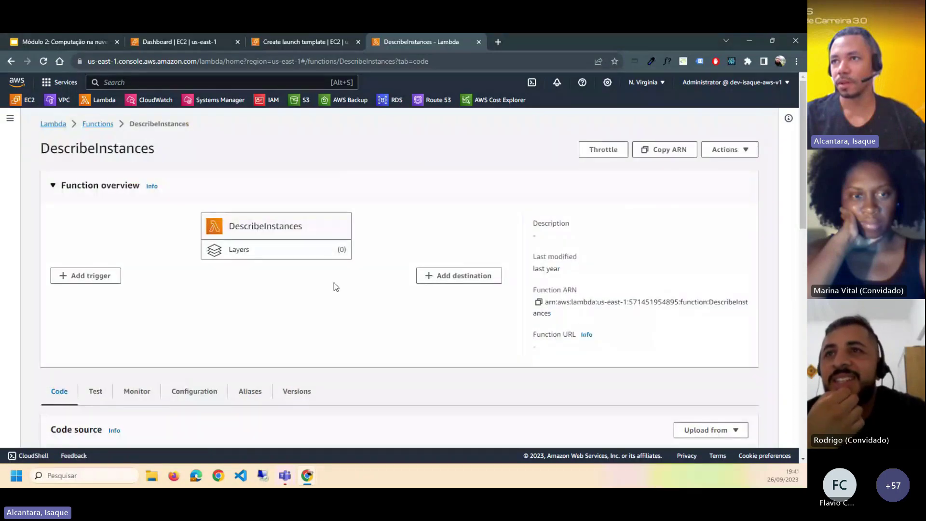
pyautogui.scroll(-4, 336, 286)
pyautogui.scroll(-5, 335, 286)
pyautogui.scroll(1, 323, 289)
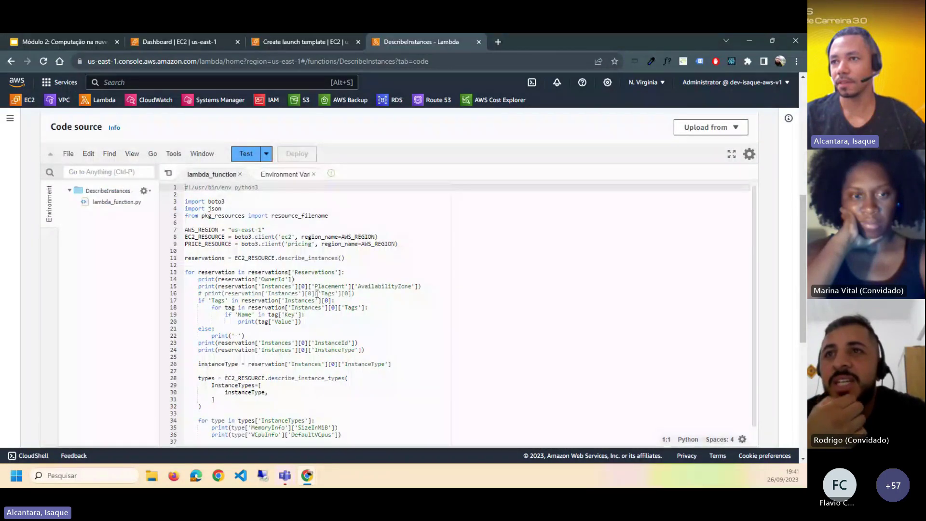
pyautogui.scroll(-2, 317, 294)
pyautogui.scroll(-1, 316, 294)
# Highlight the Runtime.HandlerNotFound error message in the failed test's response
pyautogui.scroll(4, 316, 294)
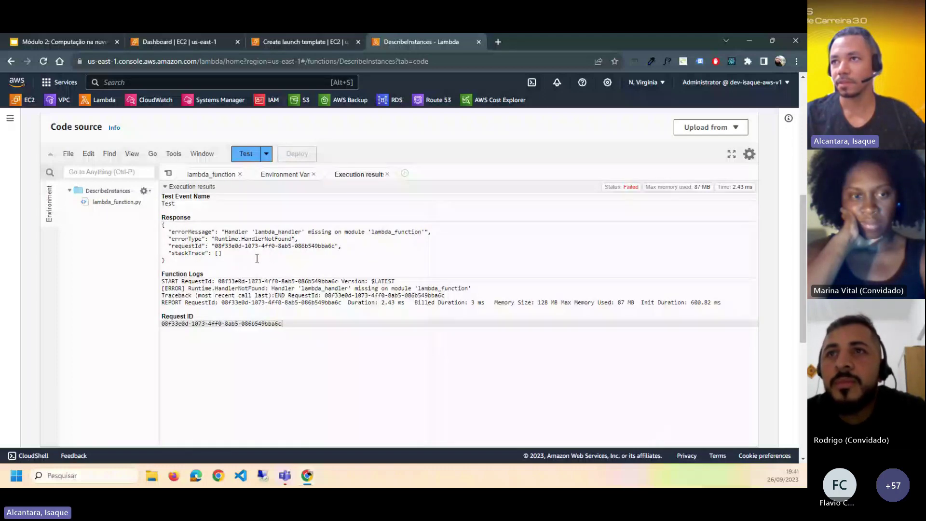
pyautogui.moveTo(162, 225); pyautogui.dragTo(393, 231)
pyautogui.click(338, 239)
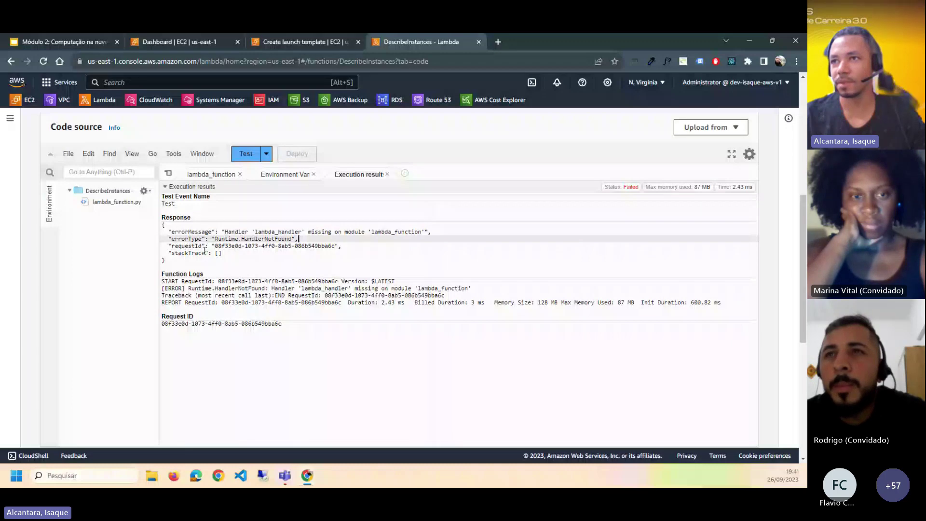
# Return to the lambda_function Python code and scroll through it
pyautogui.click(211, 174)
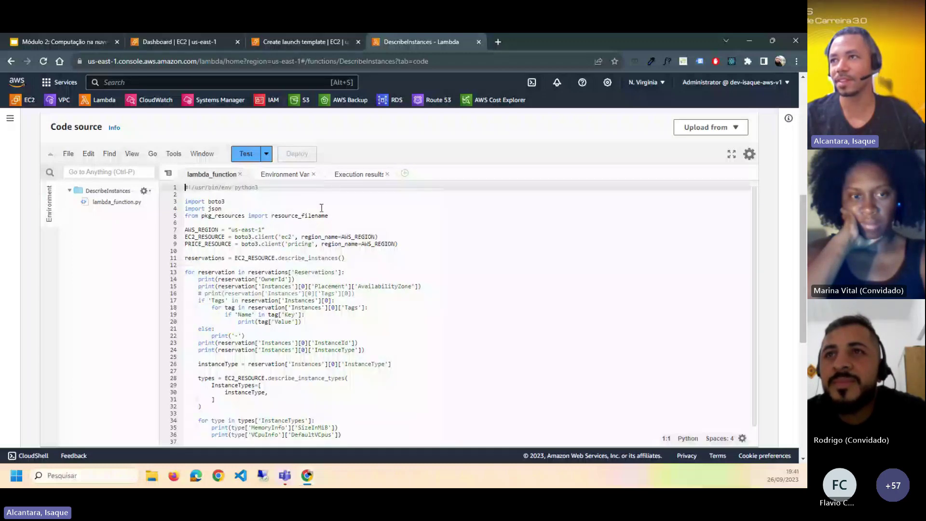
pyautogui.scroll(5, 334, 276)
pyautogui.scroll(1, 344, 282)
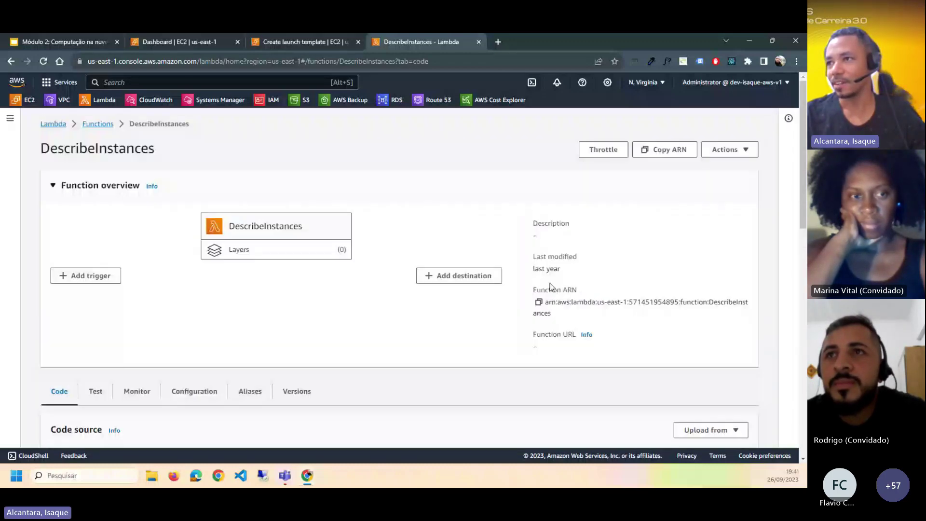
pyautogui.moveTo(560, 269); pyautogui.dragTo(529, 270)
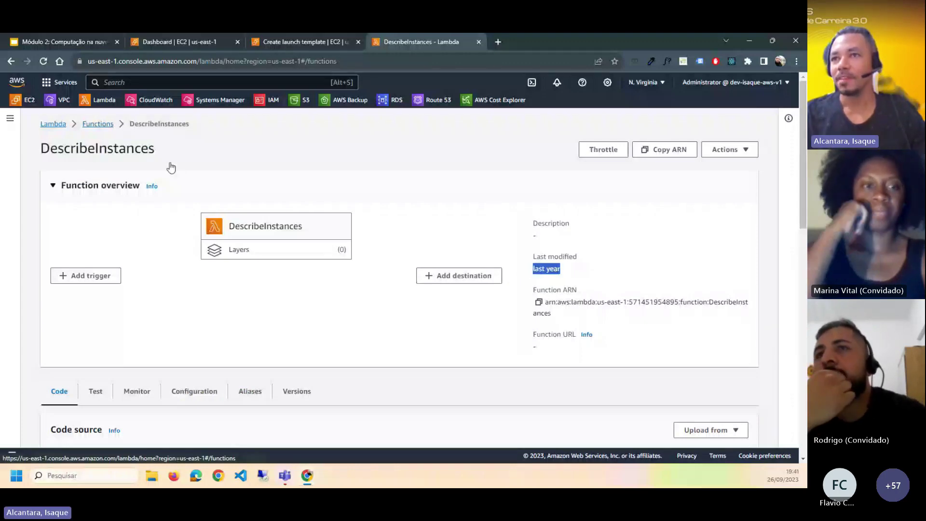
pyautogui.scroll(-3, 354, 273)
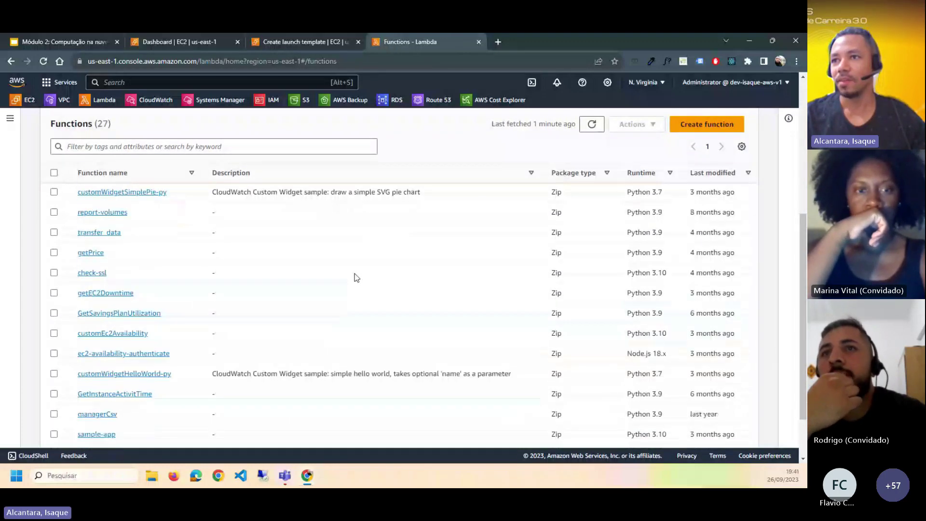
pyautogui.scroll(3, 273, 289)
pyautogui.scroll(5, 273, 289)
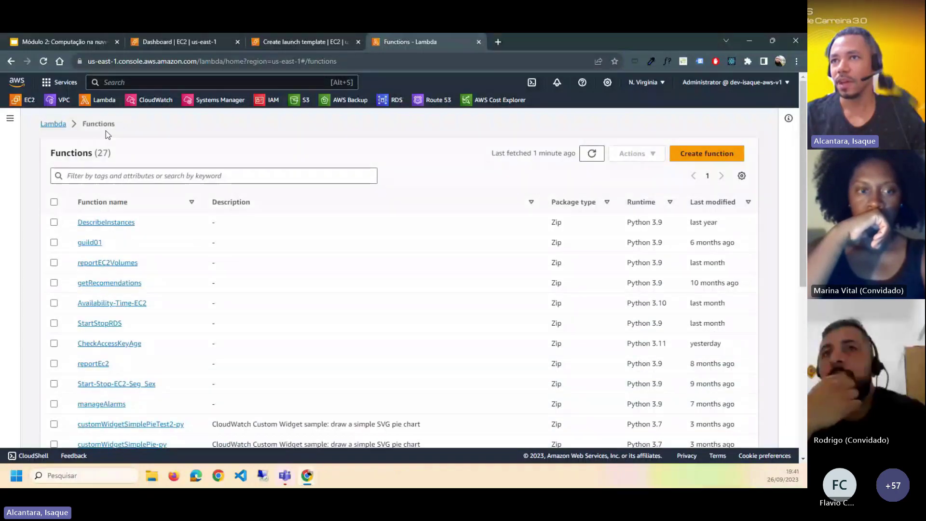
# Reopen the DescribeInstances function and view the previous test's execution results
pyautogui.click(106, 222)
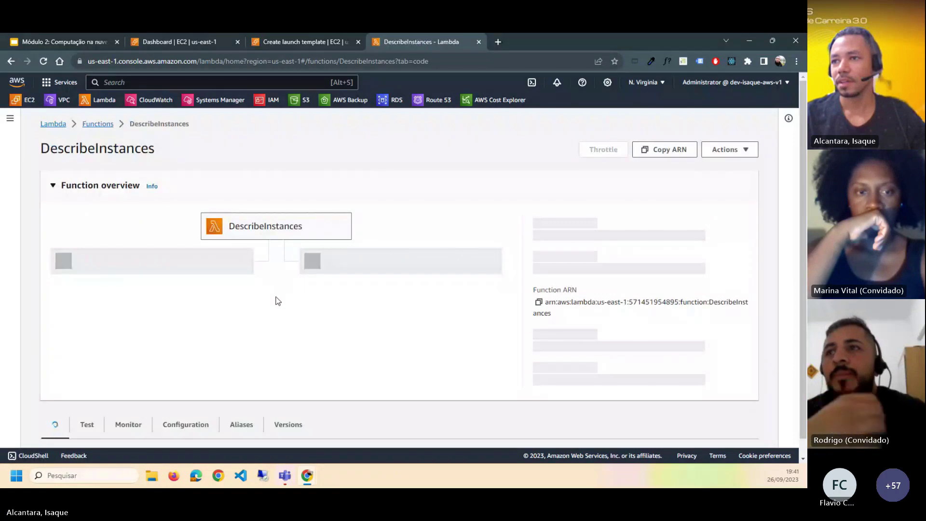
pyautogui.scroll(-1, 290, 308)
pyautogui.scroll(-3, 219, 306)
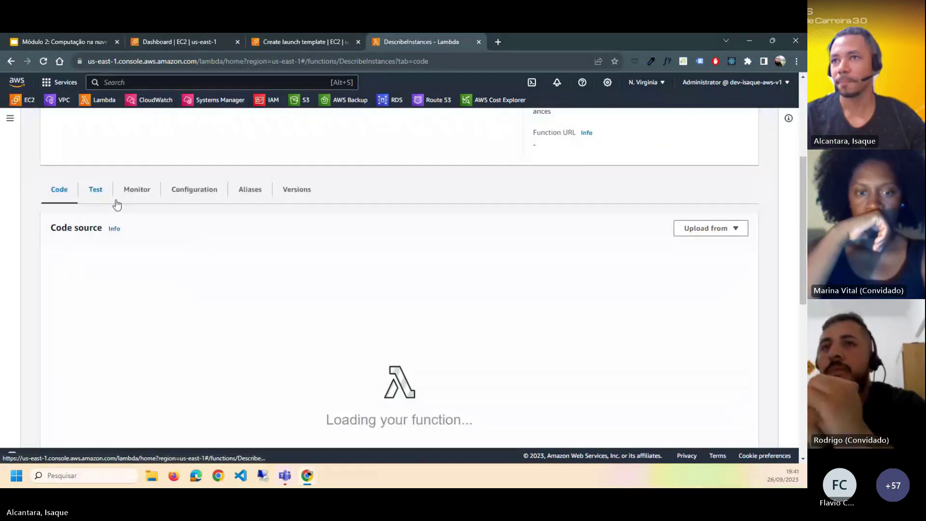
pyautogui.scroll(-2, 384, 294)
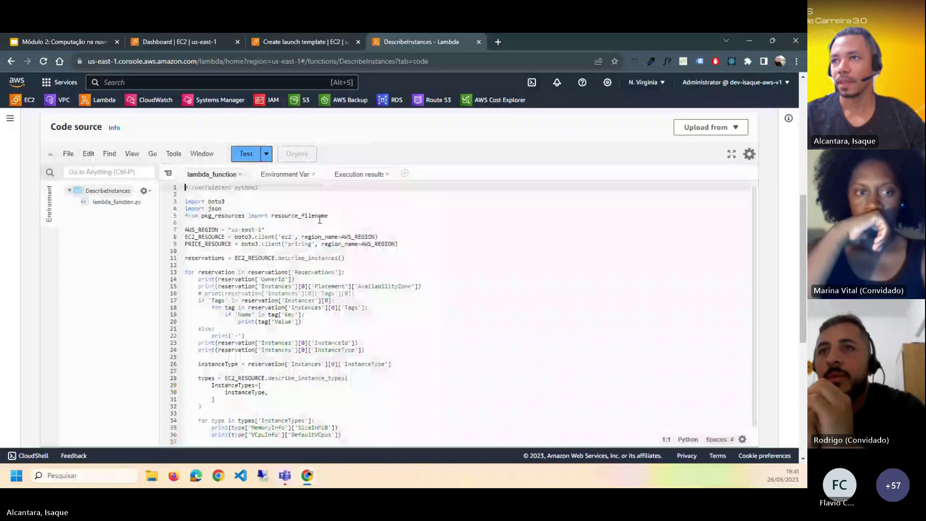
pyautogui.click(360, 174)
# Rerun the test from the source code view and expand the editor to full page
pyautogui.click(211, 174)
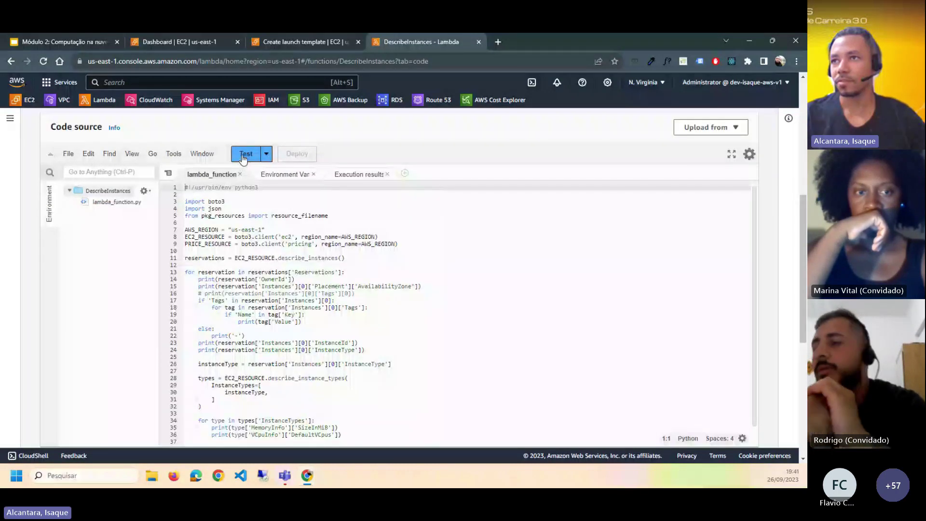
pyautogui.click(245, 154)
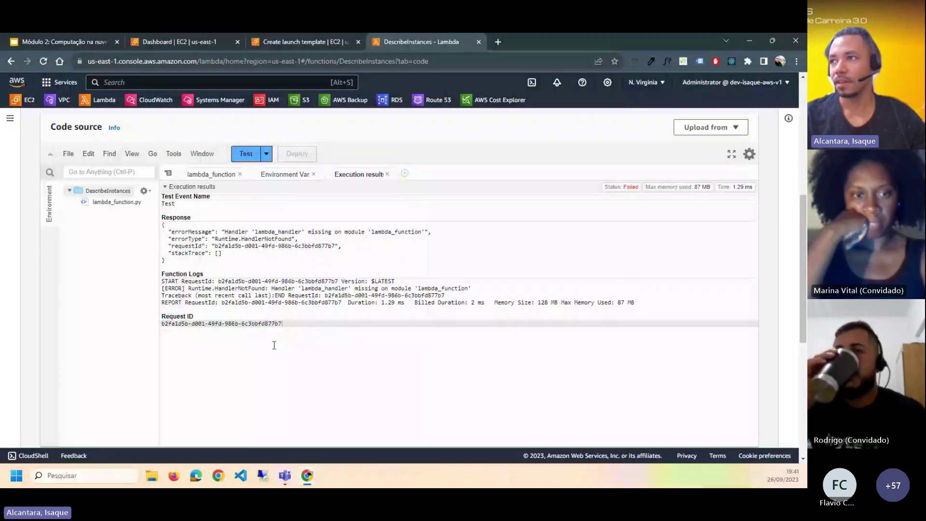
pyautogui.click(731, 154)
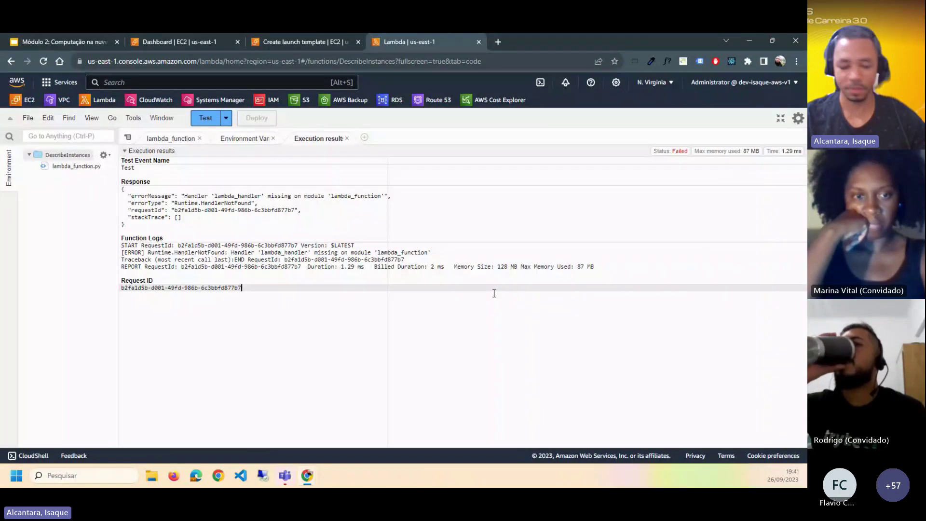
pyautogui.hotkey('ctrl', '+')
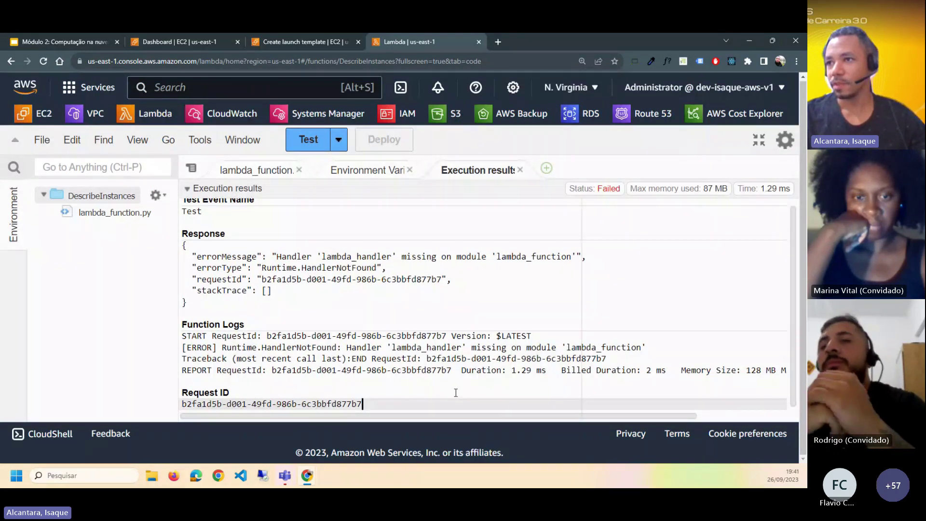
pyautogui.click(255, 173)
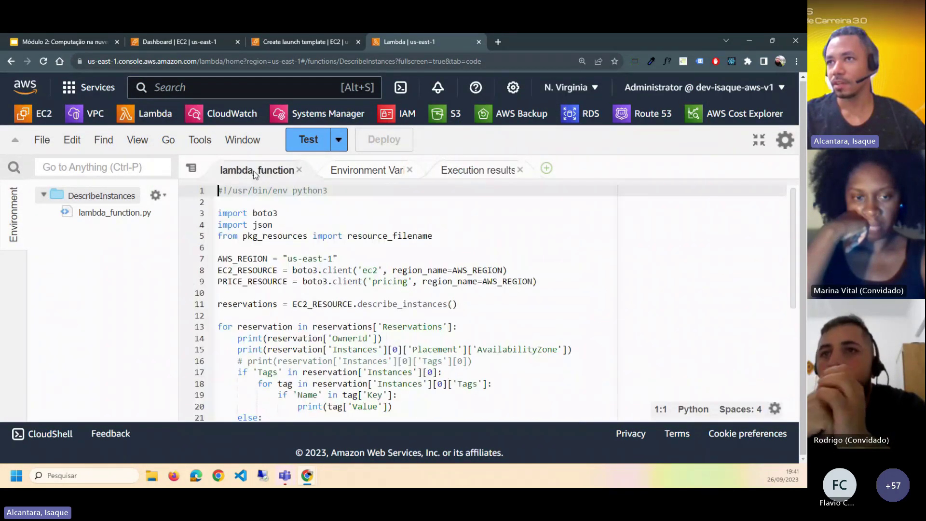
pyautogui.scroll(-10, 392, 270)
pyautogui.scroll(10, 392, 275)
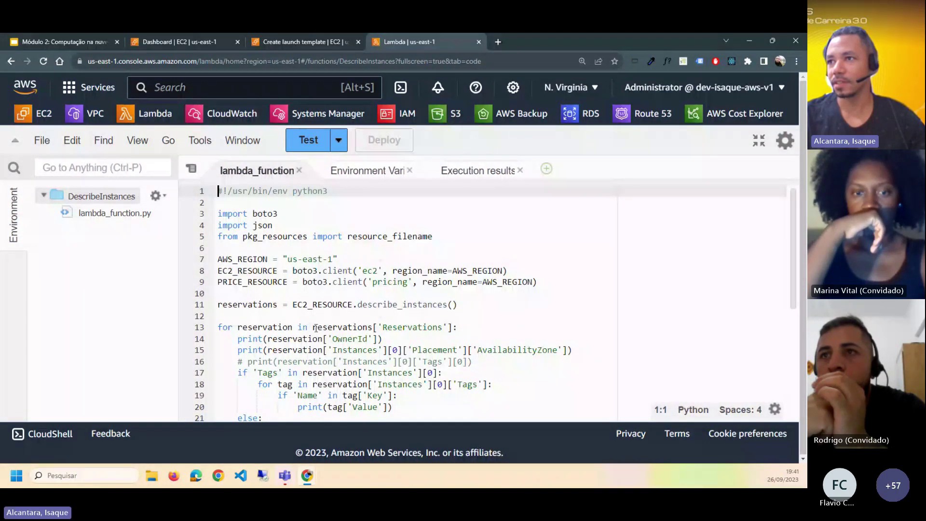
pyautogui.moveTo(318, 327); pyautogui.dragTo(465, 328)
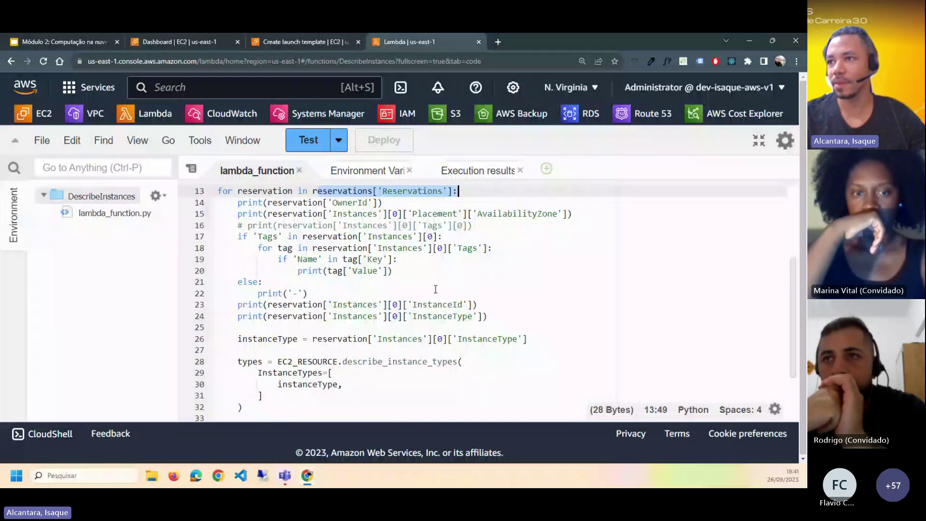
pyautogui.click(374, 171)
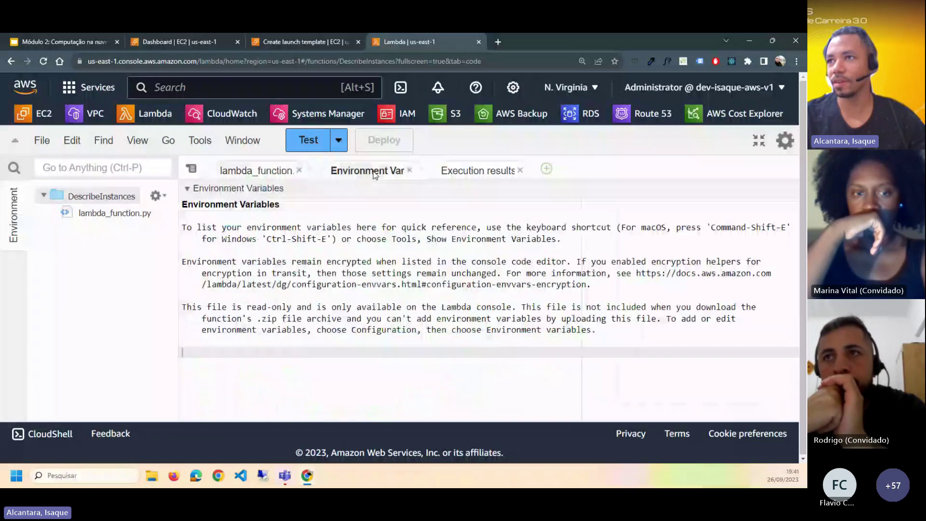
pyautogui.click(478, 170)
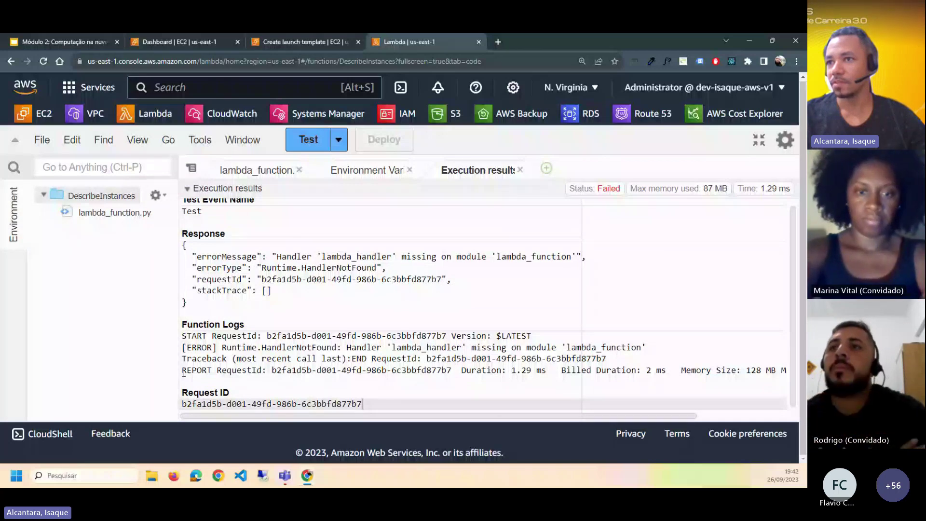
pyautogui.moveTo(183, 370); pyautogui.dragTo(292, 370)
pyautogui.moveTo(461, 370); pyautogui.dragTo(547, 373)
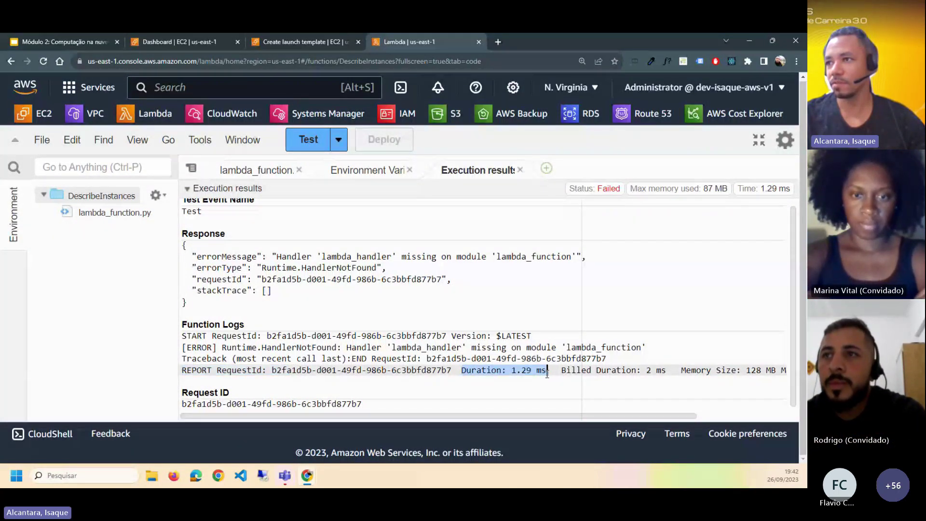
pyautogui.moveTo(550, 416); pyautogui.dragTo(631, 410)
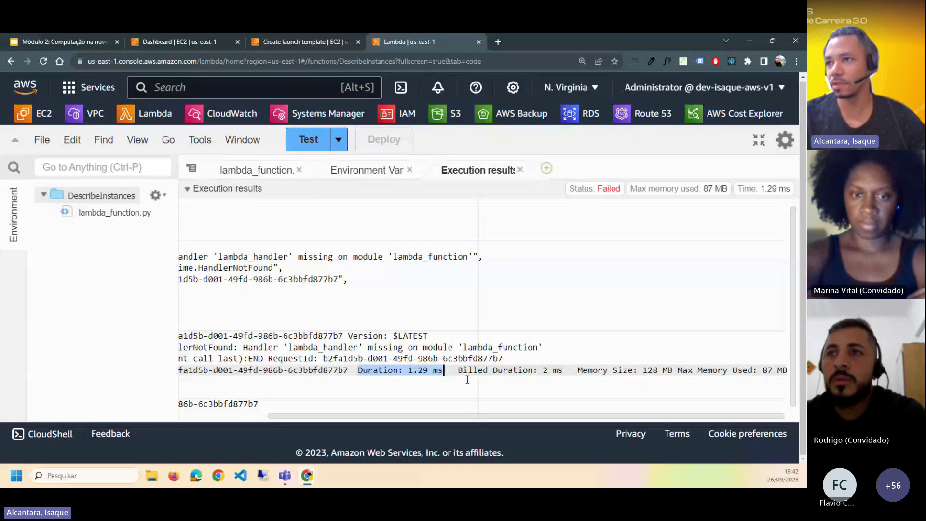
pyautogui.moveTo(458, 370); pyautogui.dragTo(534, 376)
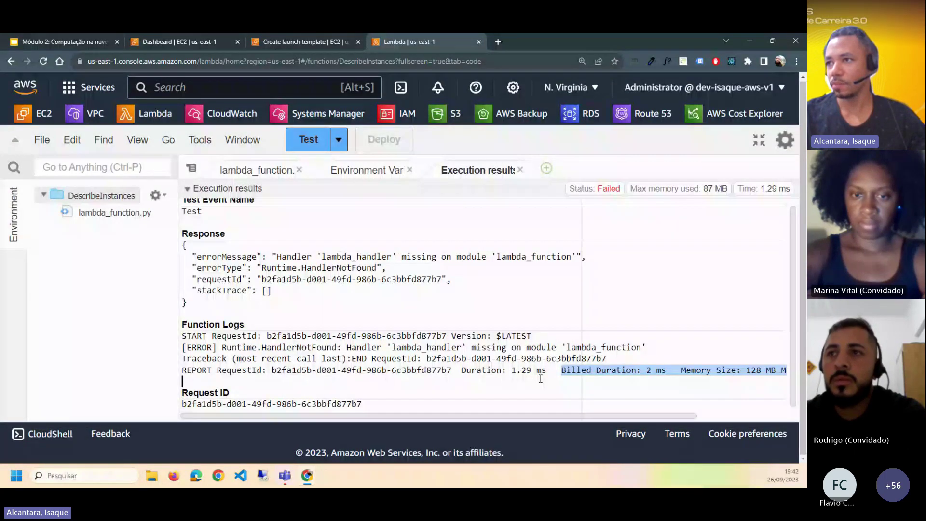
pyautogui.hscroll(3, 564, 374)
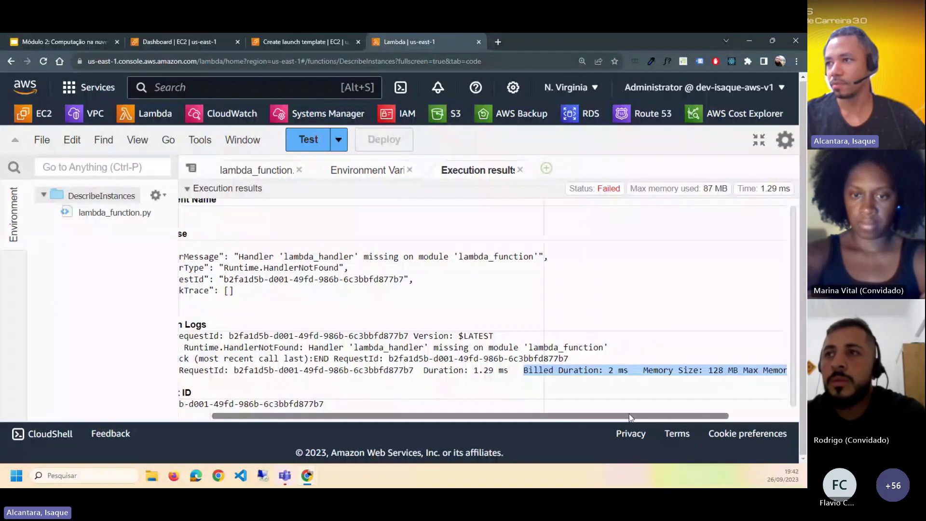
pyautogui.click(592, 371)
pyautogui.moveTo(591, 370); pyautogui.dragTo(576, 371)
pyautogui.moveTo(599, 417); pyautogui.dragTo(608, 419)
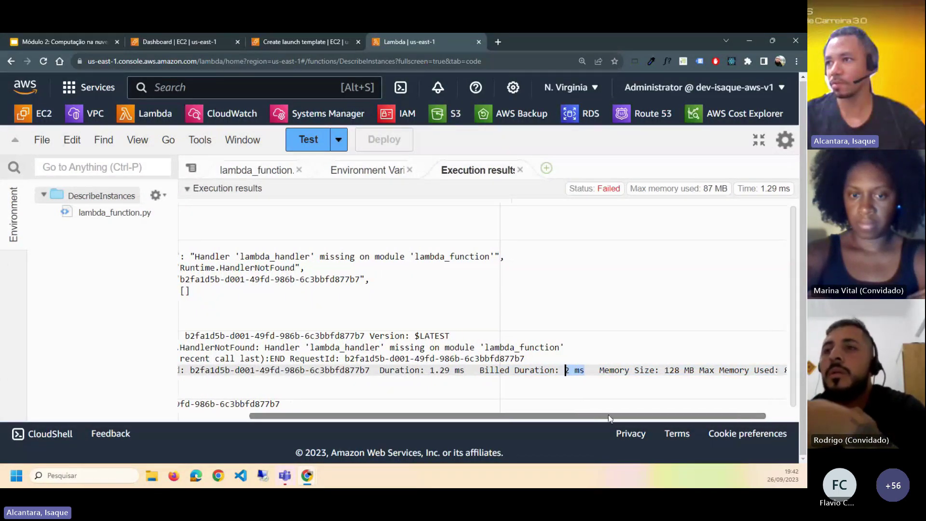
pyautogui.hscroll(1, 608, 415)
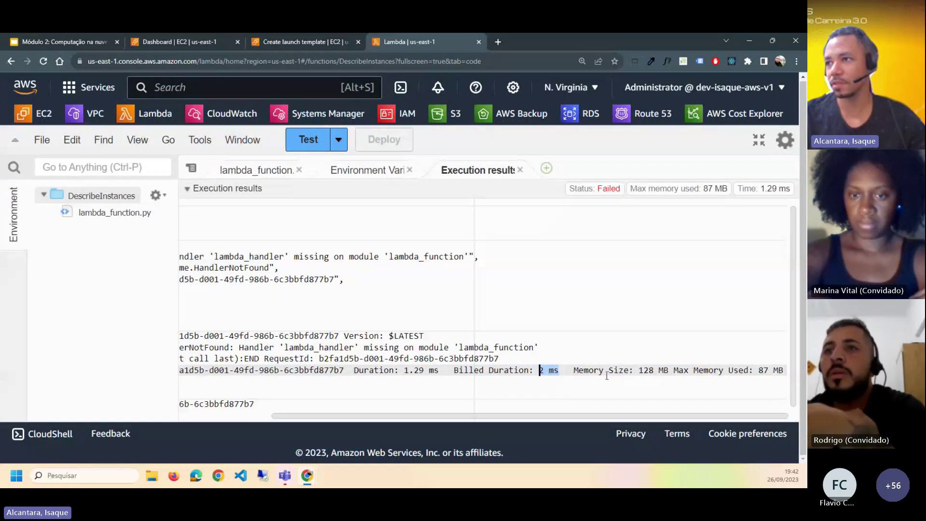
pyautogui.doubleClick(654, 370)
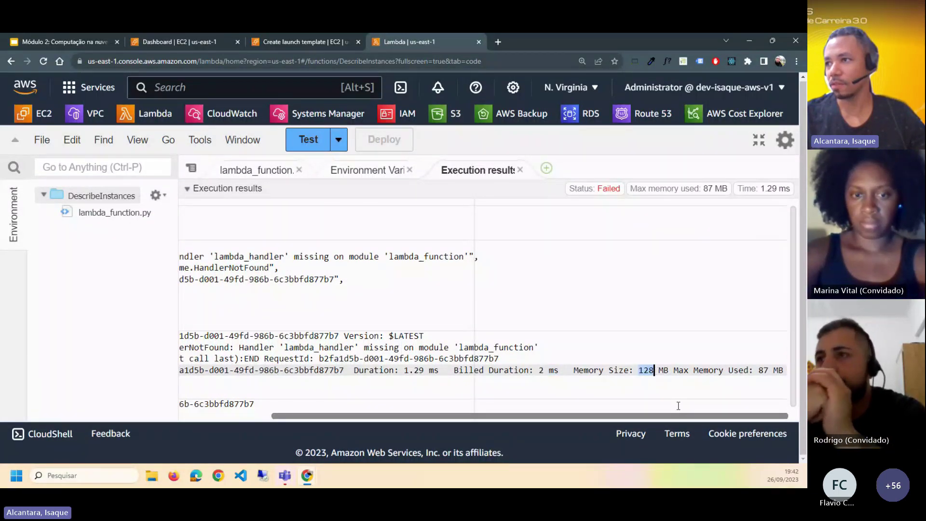
pyautogui.click(641, 370)
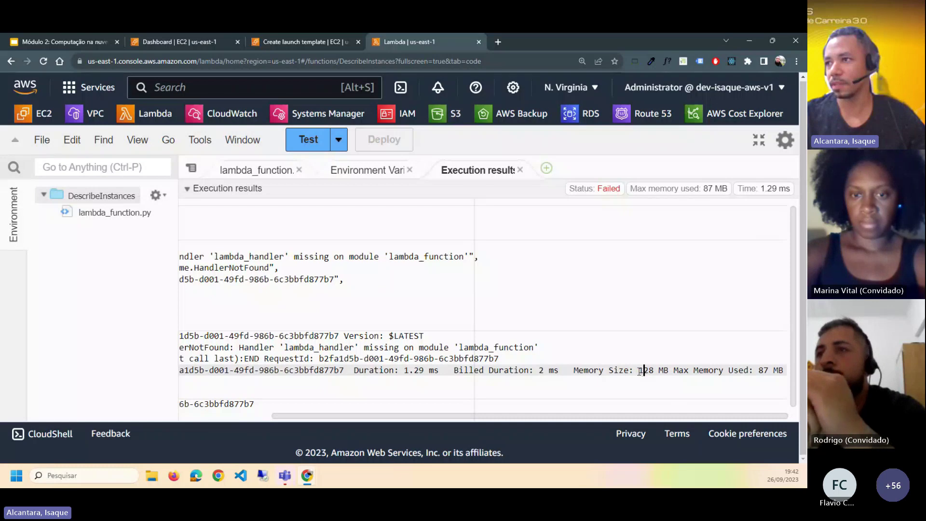
pyautogui.moveTo(670, 369); pyautogui.dragTo(655, 369)
pyautogui.moveTo(755, 371); pyautogui.dragTo(769, 371)
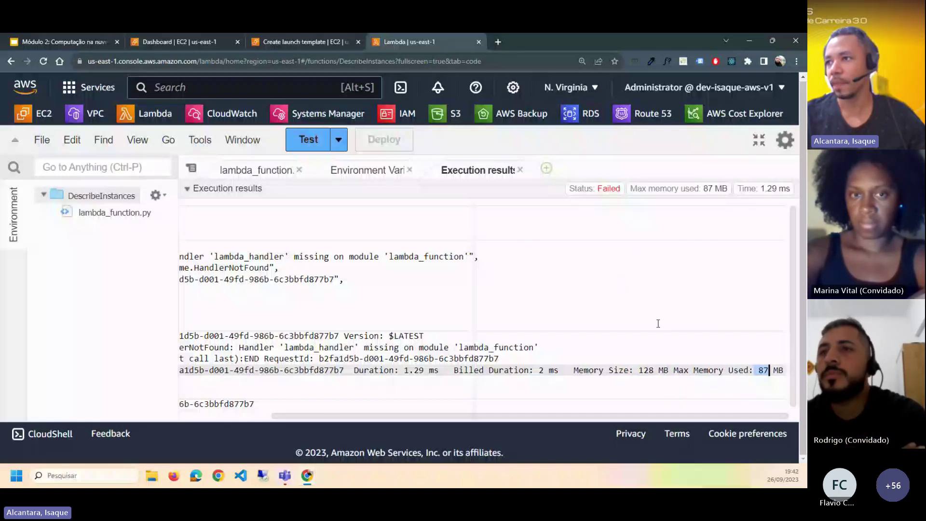
pyautogui.doubleClick(645, 370)
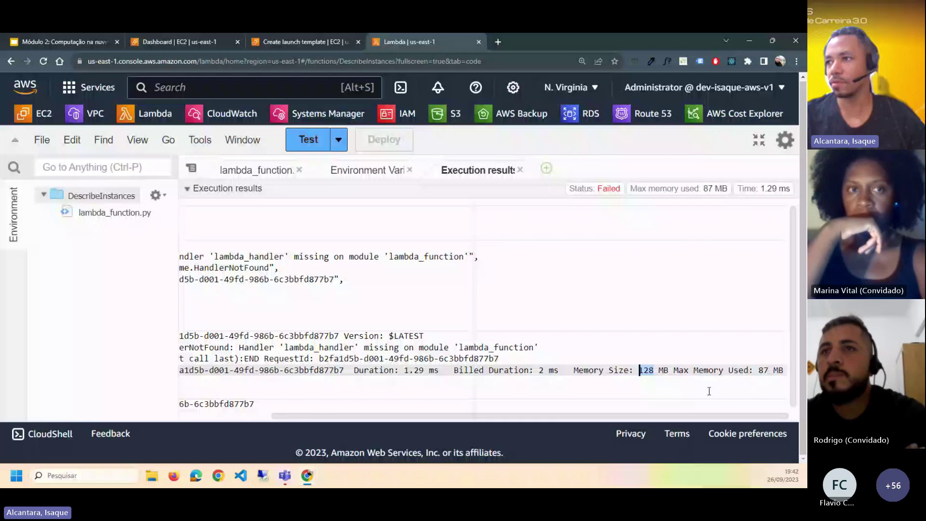
pyautogui.click(764, 370)
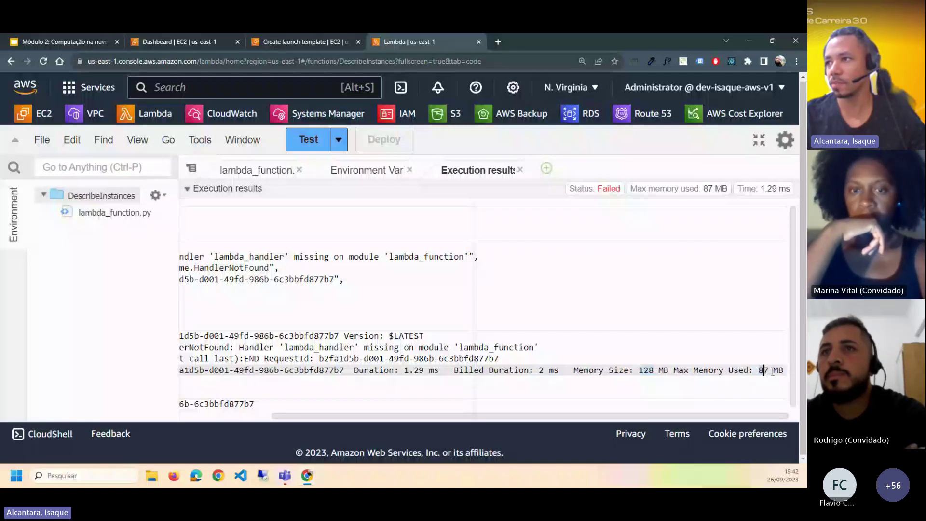
pyautogui.click(540, 371)
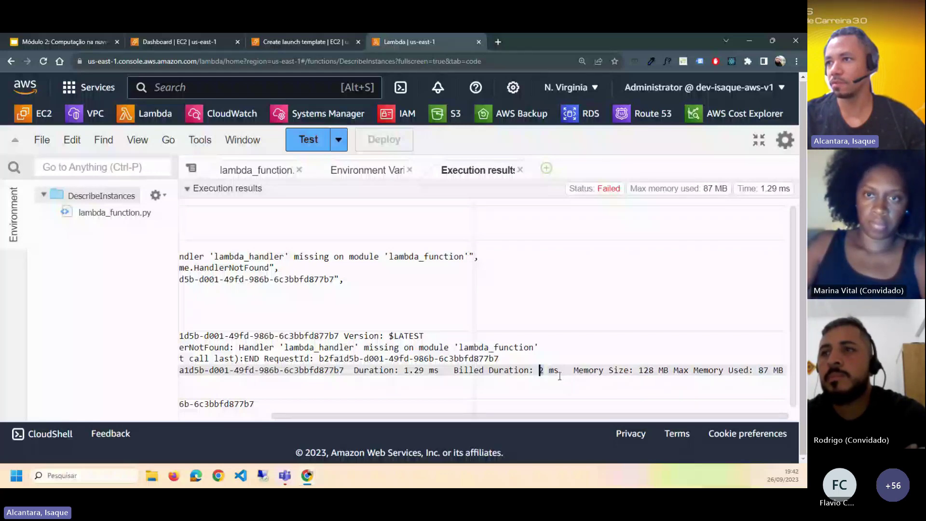
pyautogui.moveTo(559, 376); pyautogui.dragTo(539, 372)
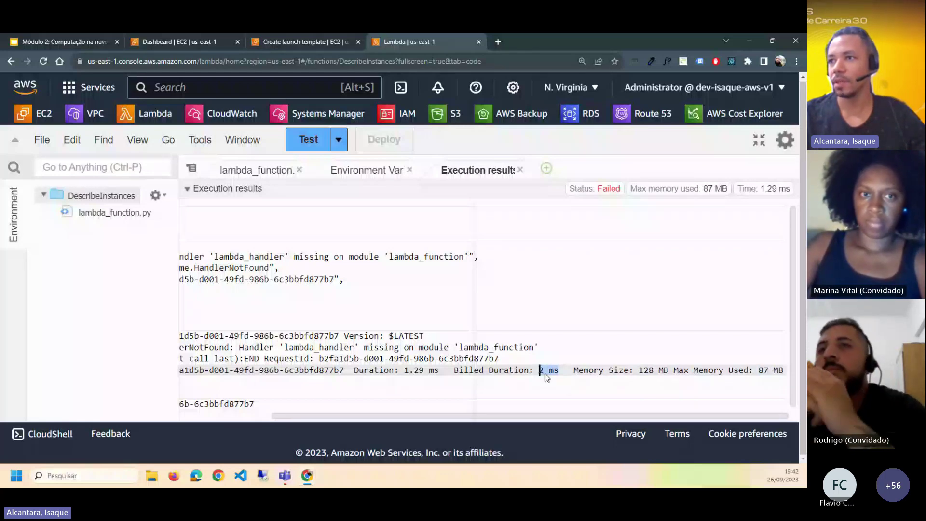
pyautogui.hscroll(-3, 386, 356)
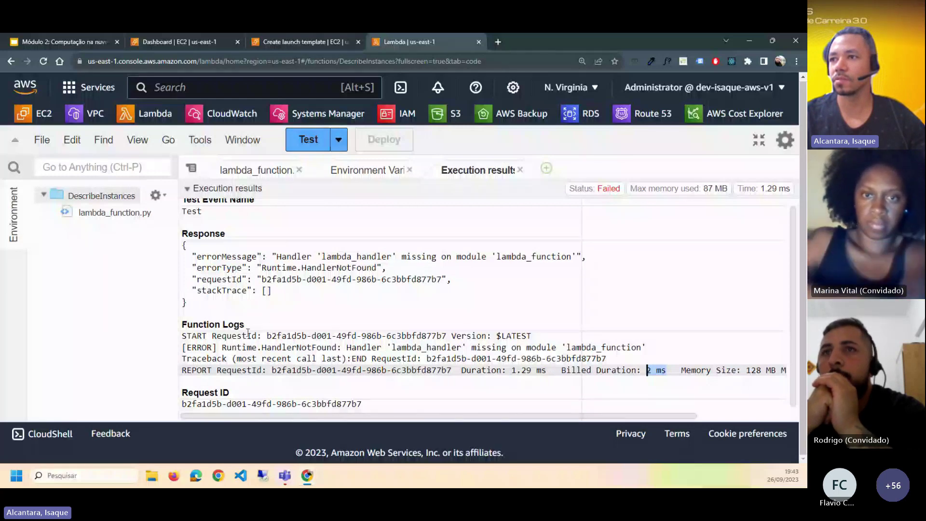
pyautogui.moveTo(307, 336); pyautogui.dragTo(531, 336)
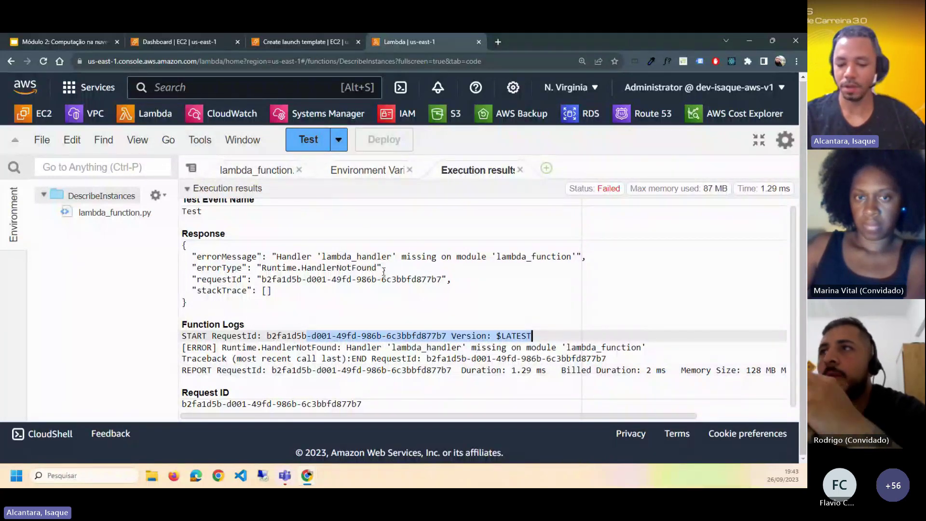
pyautogui.hotkey('ctrl', '-')
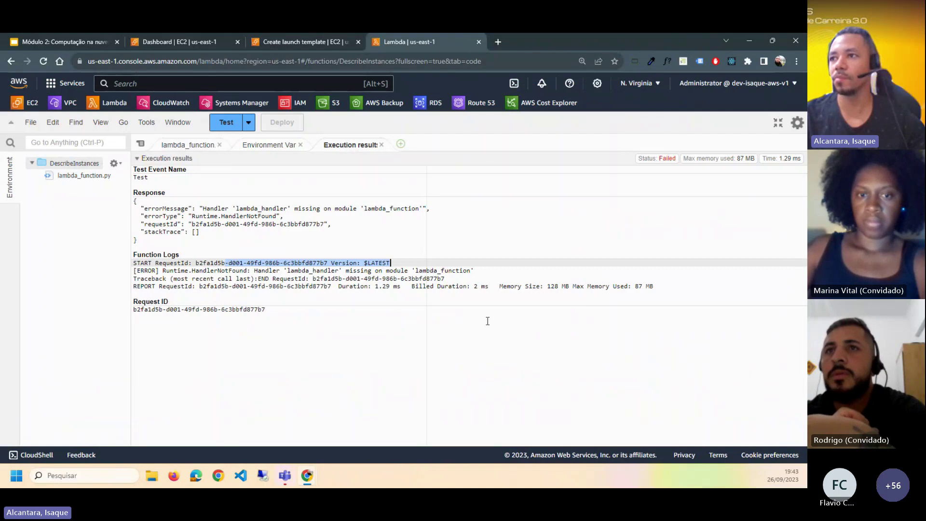
# Highlight the REPORT line's memory figures, then exit to the DescribeInstances overview page
pyautogui.moveTo(471, 290); pyautogui.dragTo(571, 293)
pyautogui.click(651, 288)
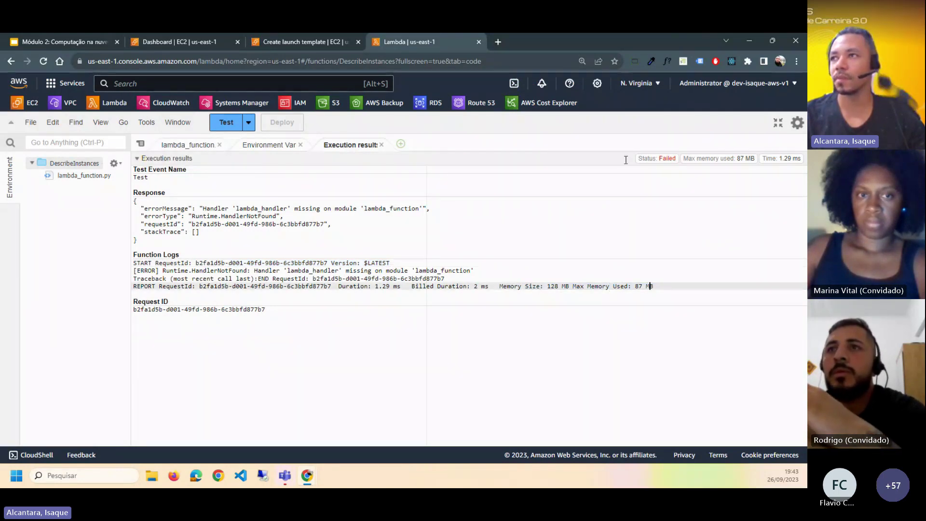
pyautogui.click(778, 122)
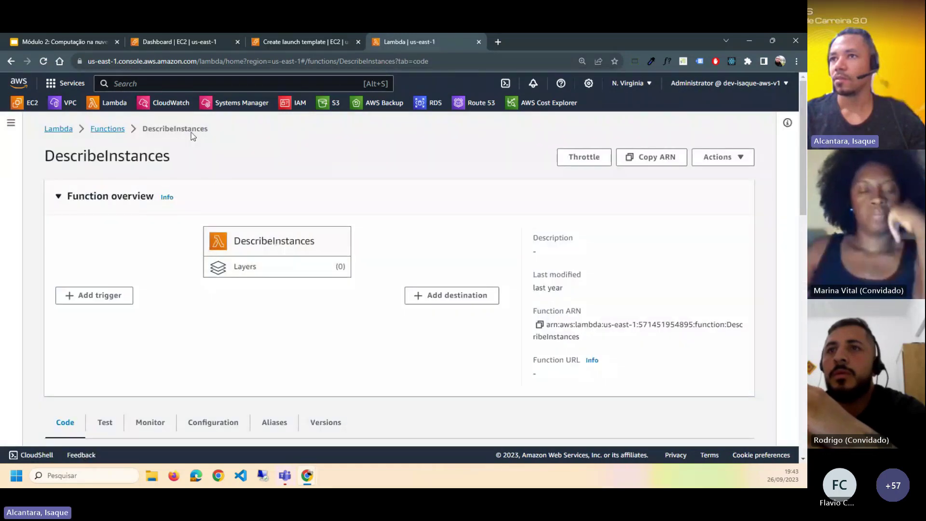
# Search for SNS, switch to the Amazon SNS console and list its four e-mail subscriptions
pyautogui.click(219, 83)
pyautogui.write('sns')
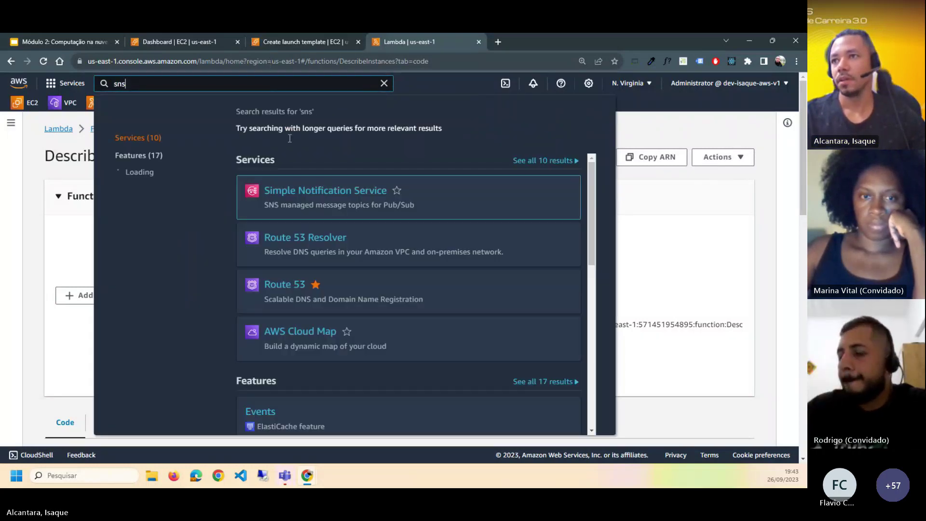
pyautogui.keyDown('ctrl'); pyautogui.click(332, 192); pyautogui.keyUp('ctrl')
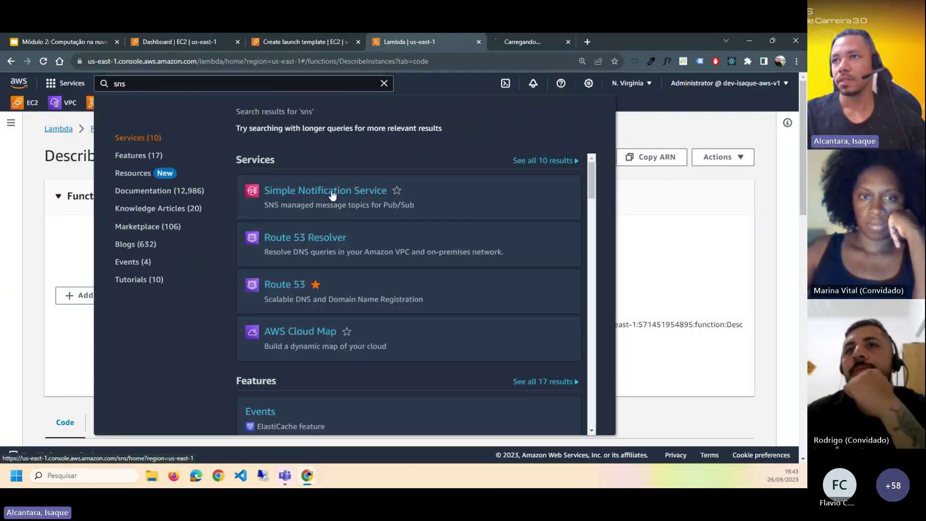
pyautogui.click(384, 84)
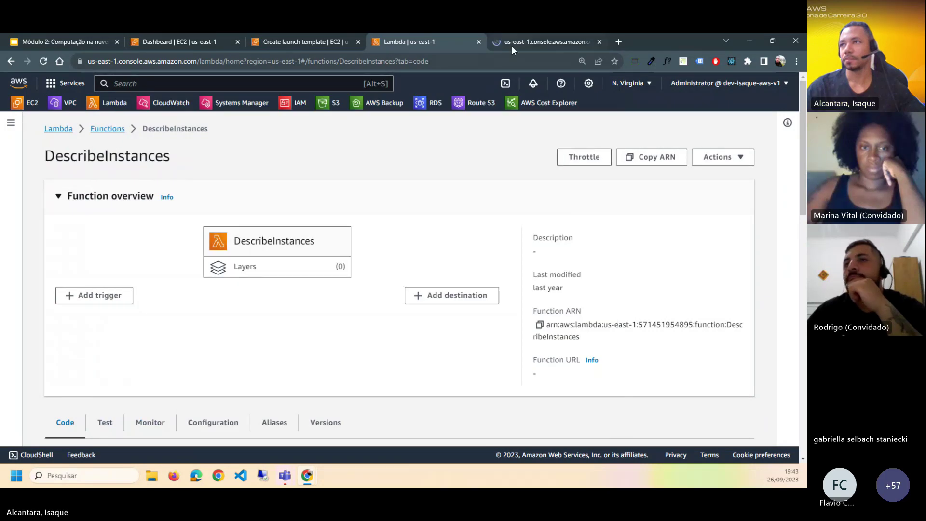
pyautogui.click(511, 43)
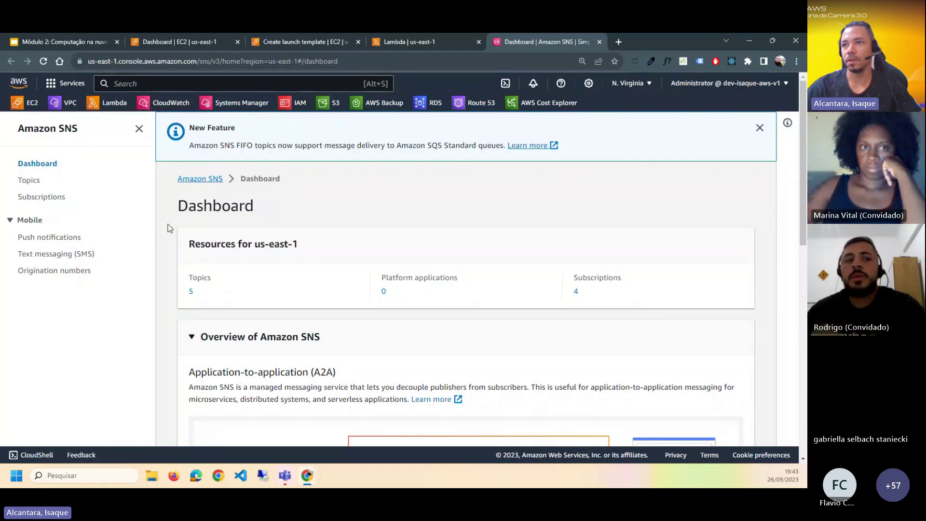
pyautogui.scroll(-2, 176, 208)
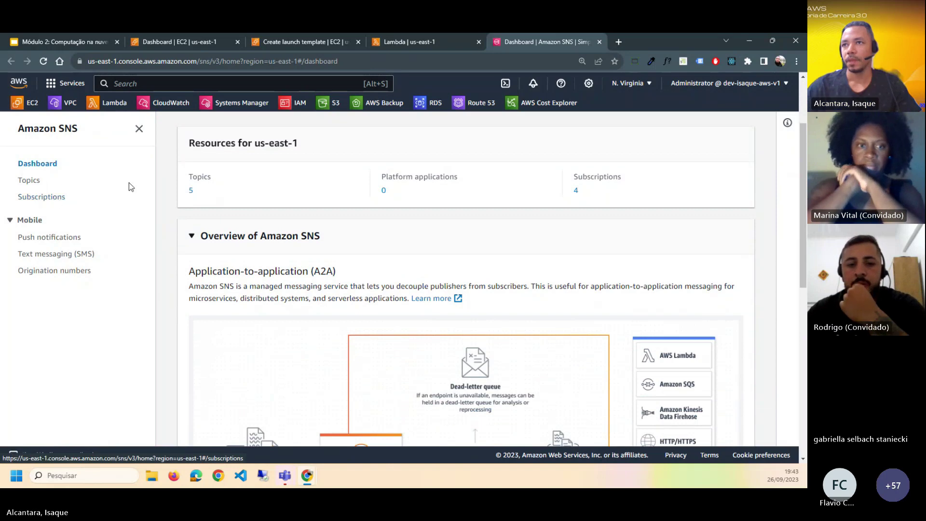
pyautogui.click(59, 197)
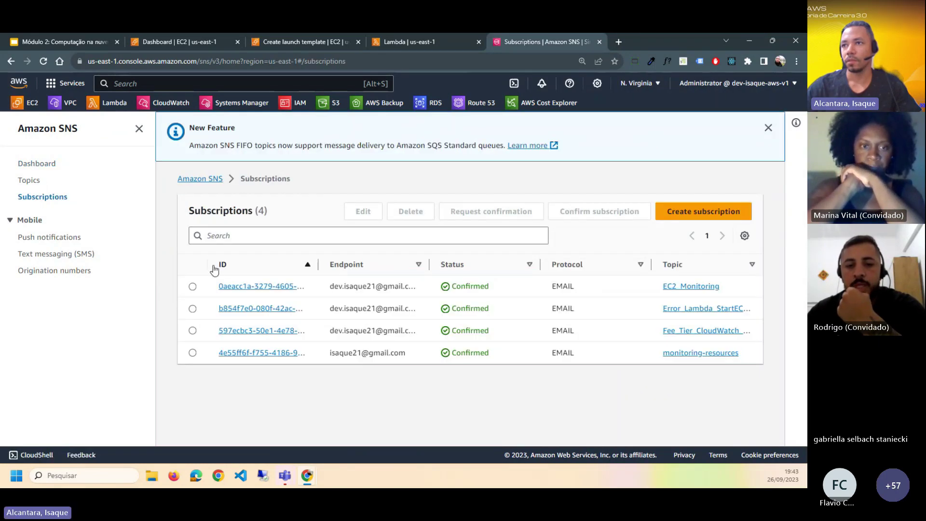
# Show the SNS Topics list and highlight each of the five topic names
pyautogui.click(30, 181)
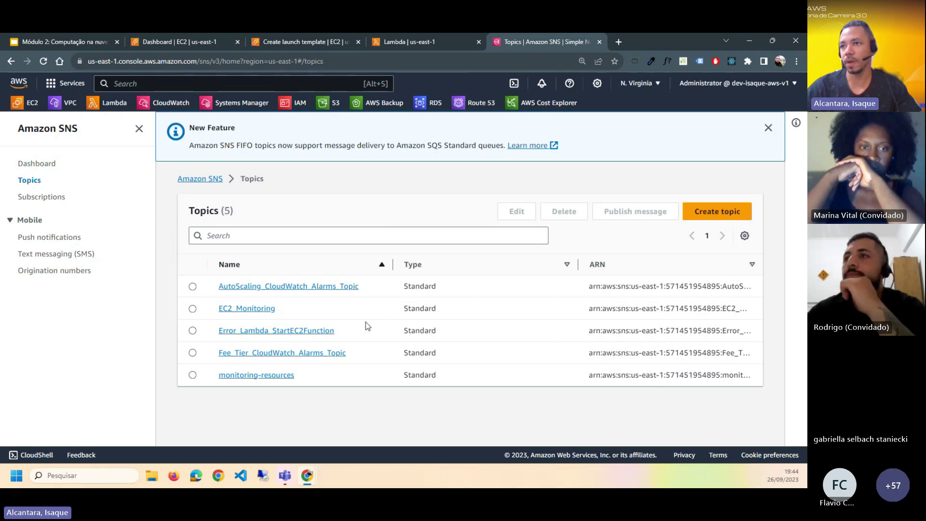
pyautogui.moveTo(295, 376); pyautogui.dragTo(224, 376)
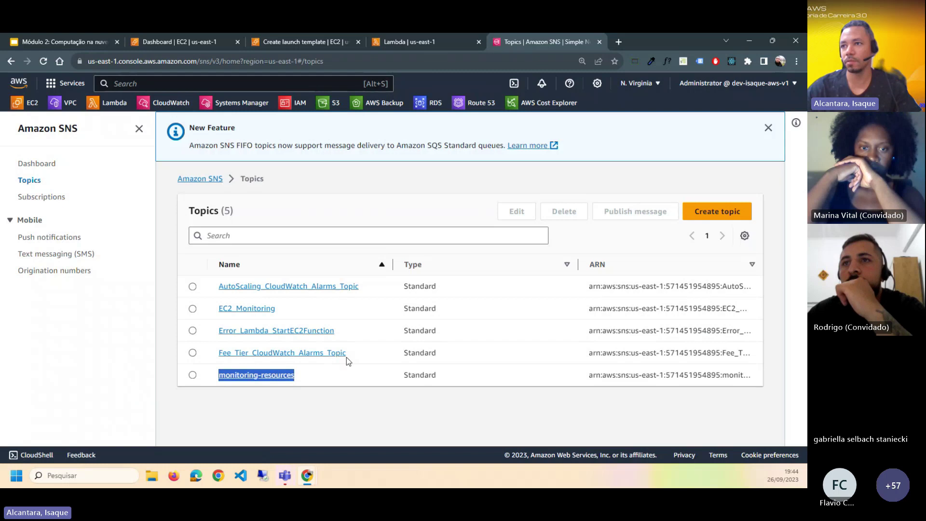
pyautogui.moveTo(350, 353); pyautogui.dragTo(217, 358)
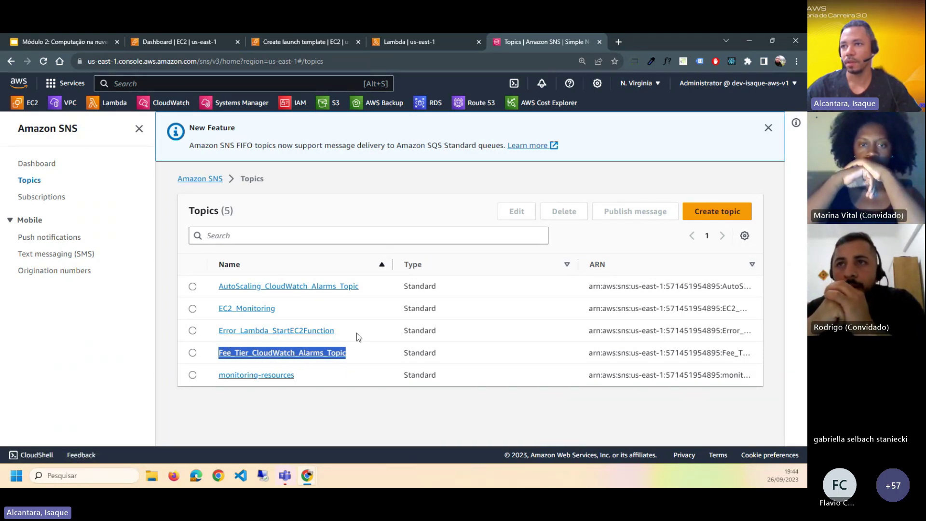
pyautogui.moveTo(347, 334); pyautogui.dragTo(223, 331)
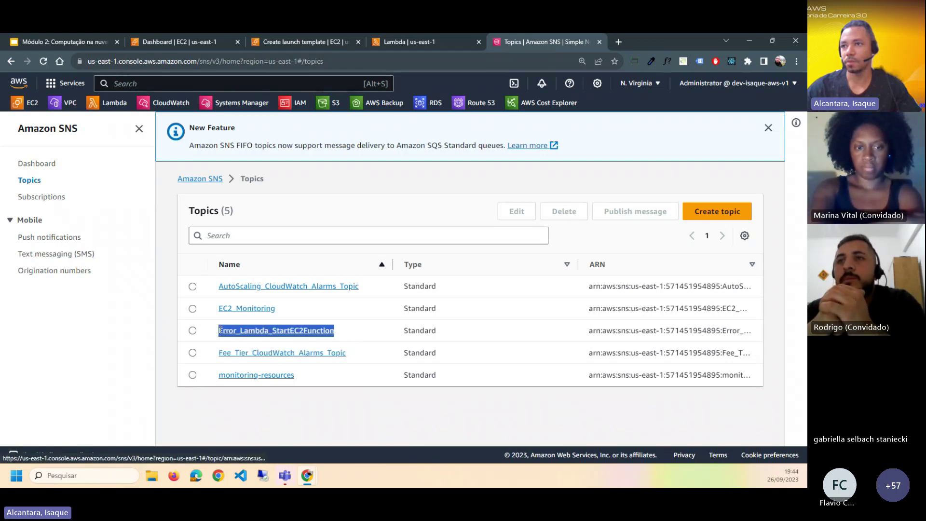
pyautogui.moveTo(276, 308); pyautogui.dragTo(212, 314)
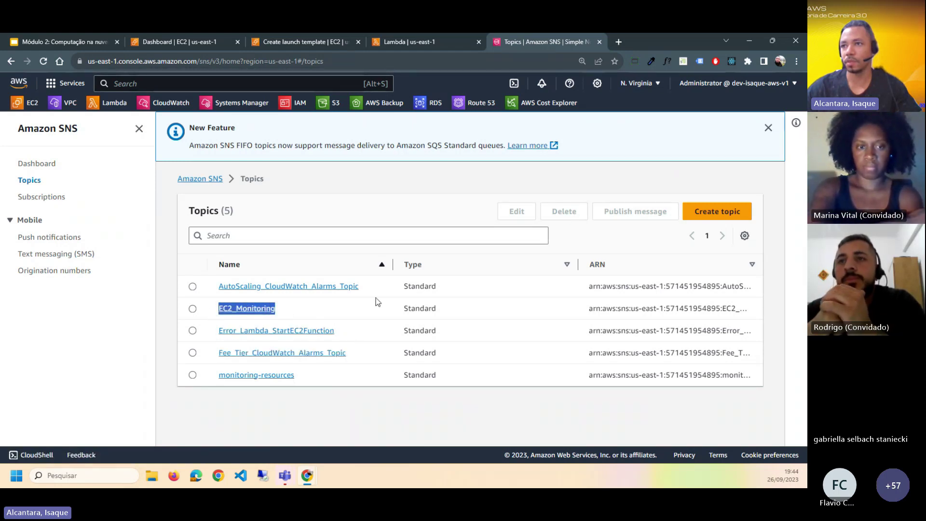
pyautogui.moveTo(363, 287); pyautogui.dragTo(216, 292)
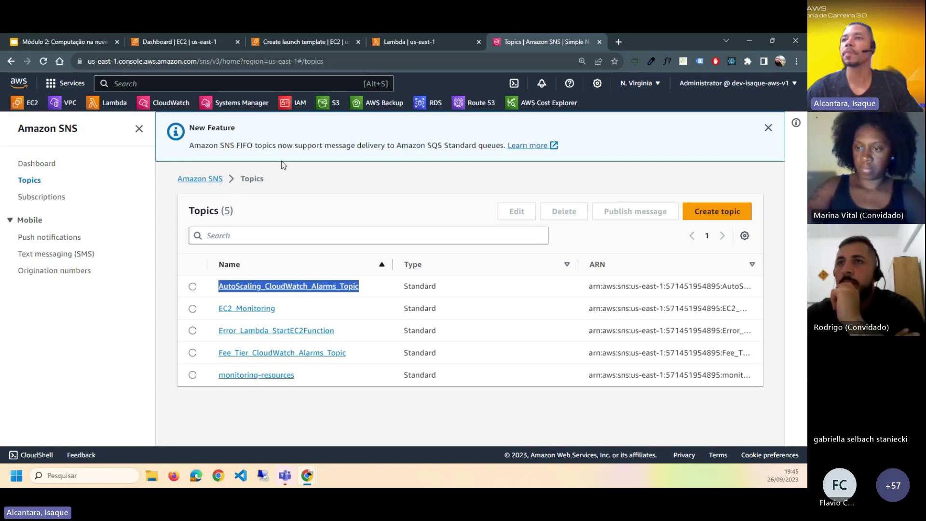
pyautogui.click(150, 84)
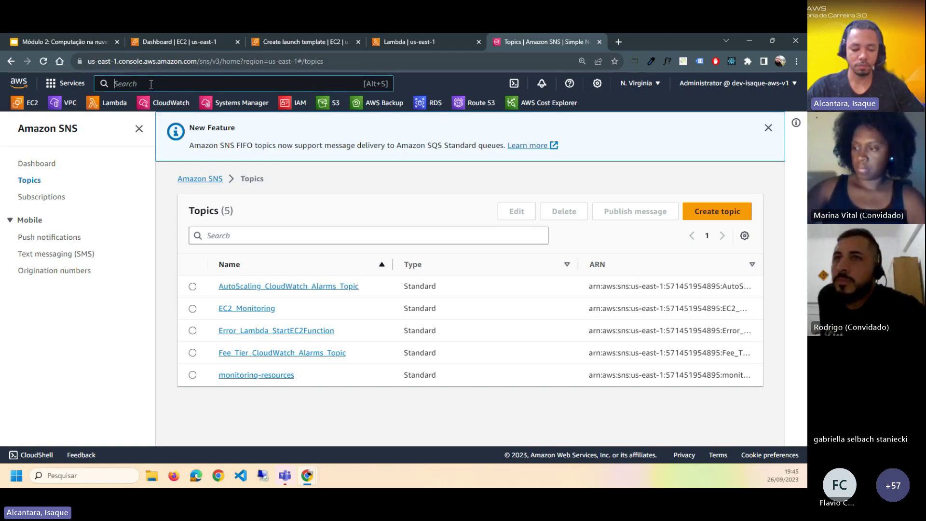
# Search for SQS and open Simple Queue Service in a new tab
pyautogui.write('SQS')
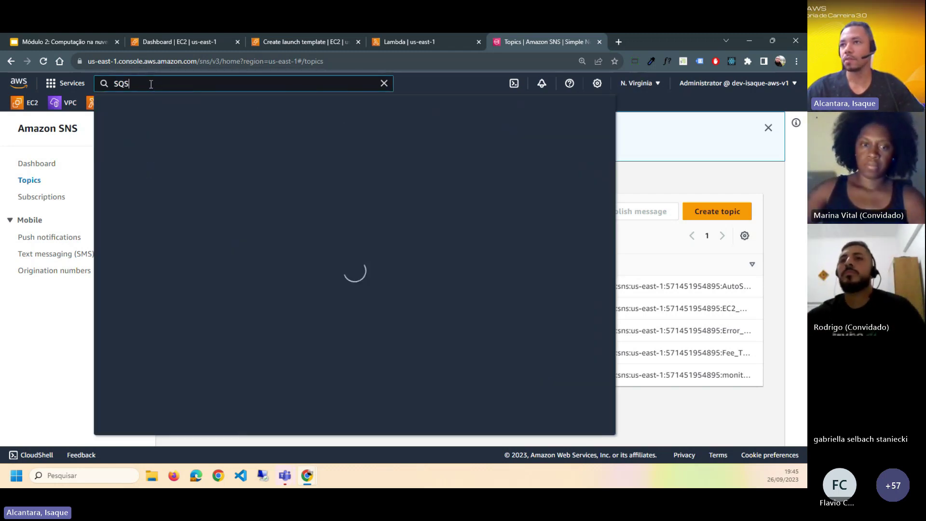
pyautogui.middleClick(298, 192)
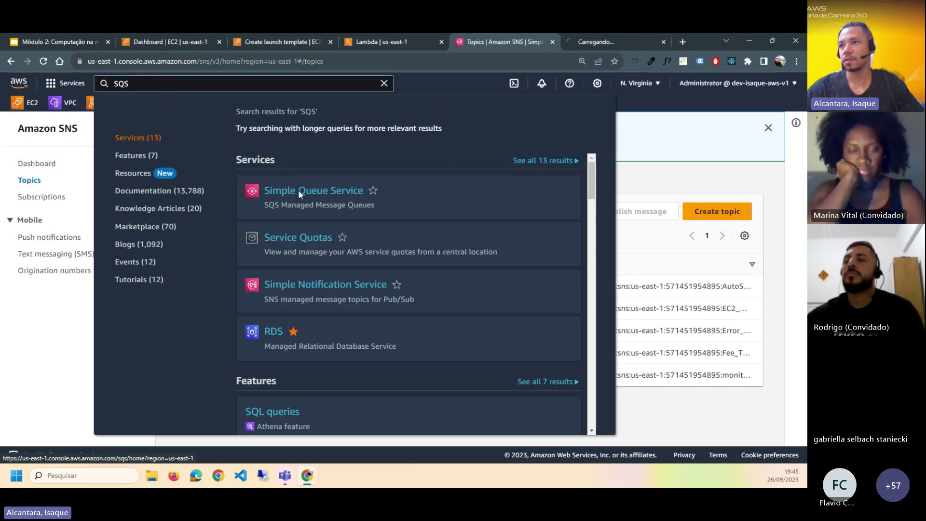
pyautogui.click(594, 43)
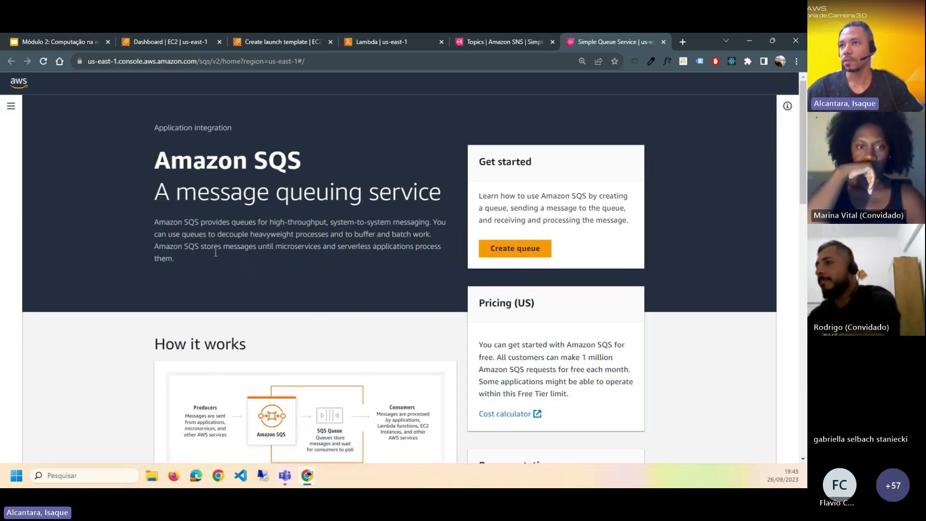
pyautogui.click(24, 103)
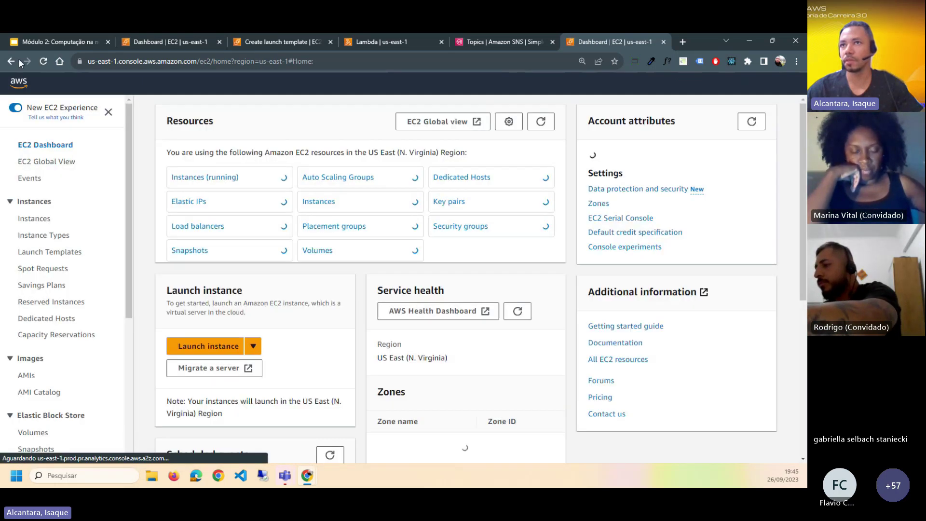
pyautogui.hotkey('alt', 'Left')
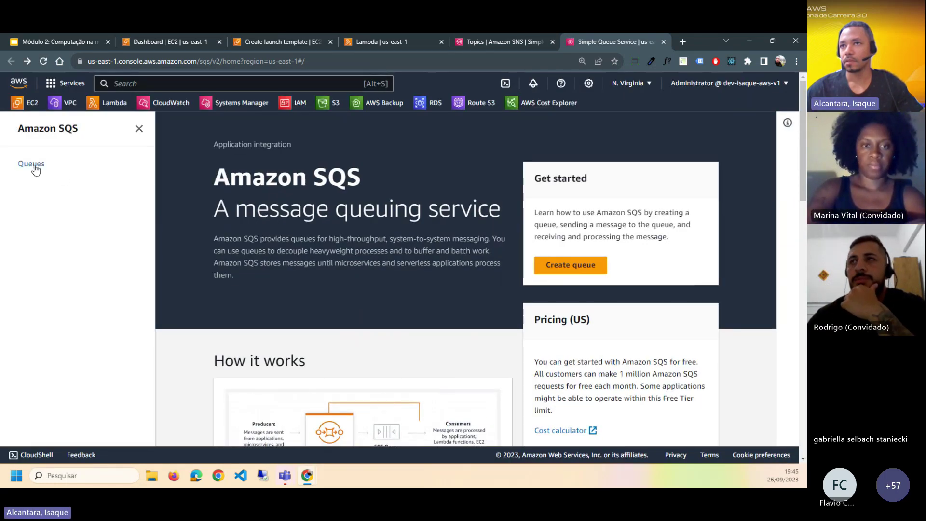
# Open the Queues list and highlight the empty table showing 0 queues
pyautogui.click(39, 166)
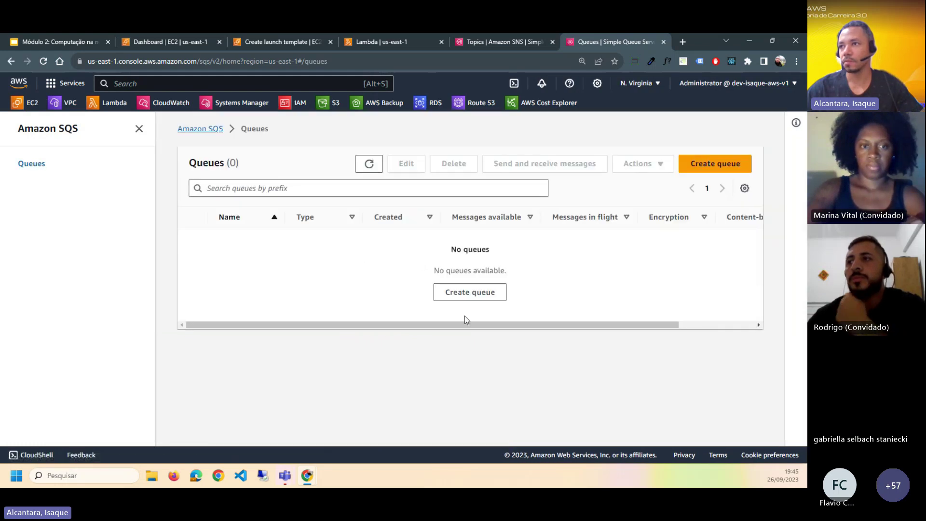
pyautogui.hscroll(2, 542, 332)
pyautogui.hscroll(-2, 453, 331)
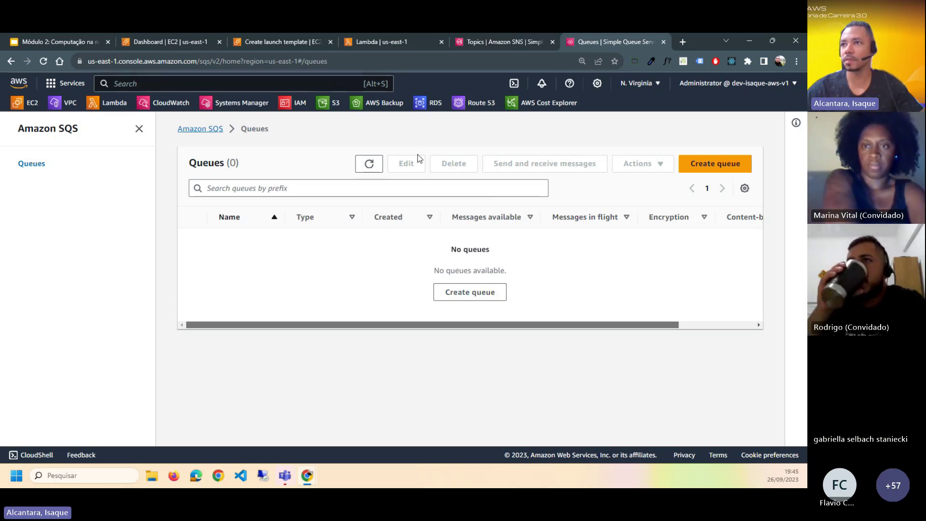
pyautogui.moveTo(475, 326); pyautogui.dragTo(382, 332)
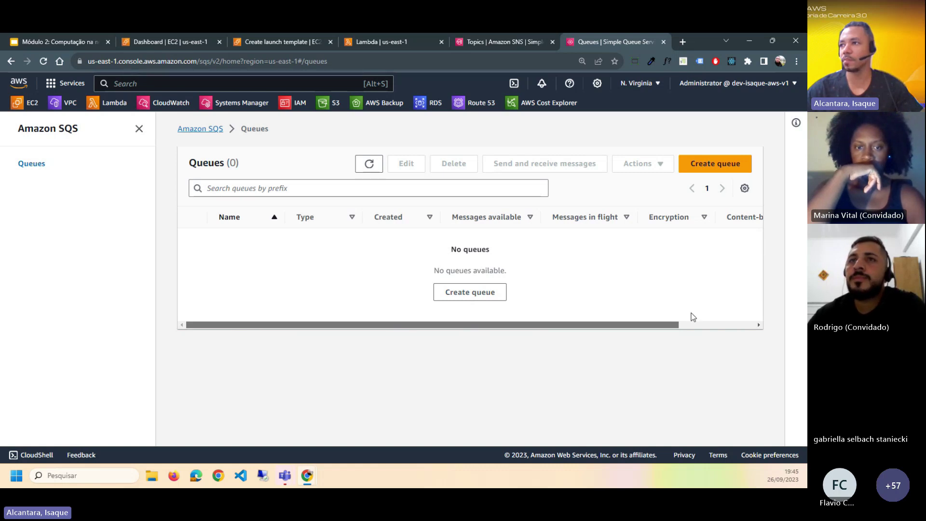
pyautogui.moveTo(675, 324); pyautogui.dragTo(755, 326)
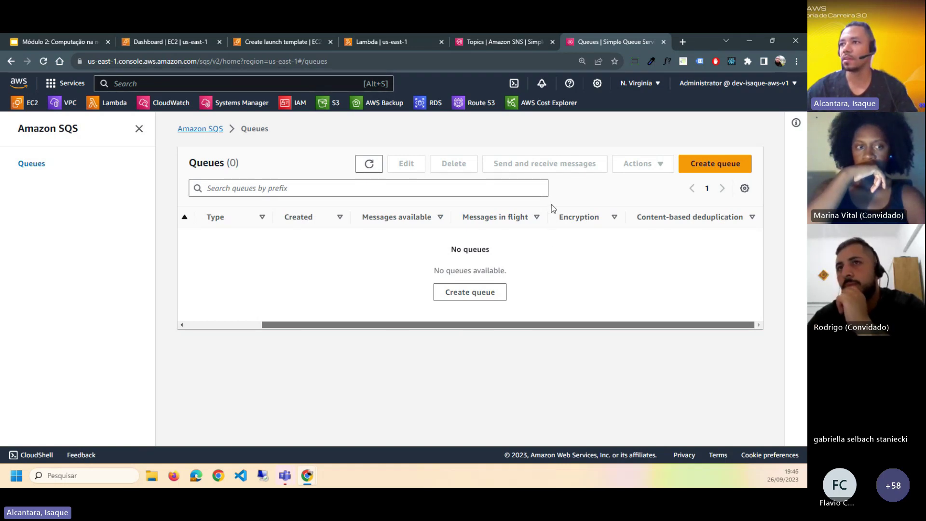
pyautogui.moveTo(539, 326); pyautogui.dragTo(497, 337)
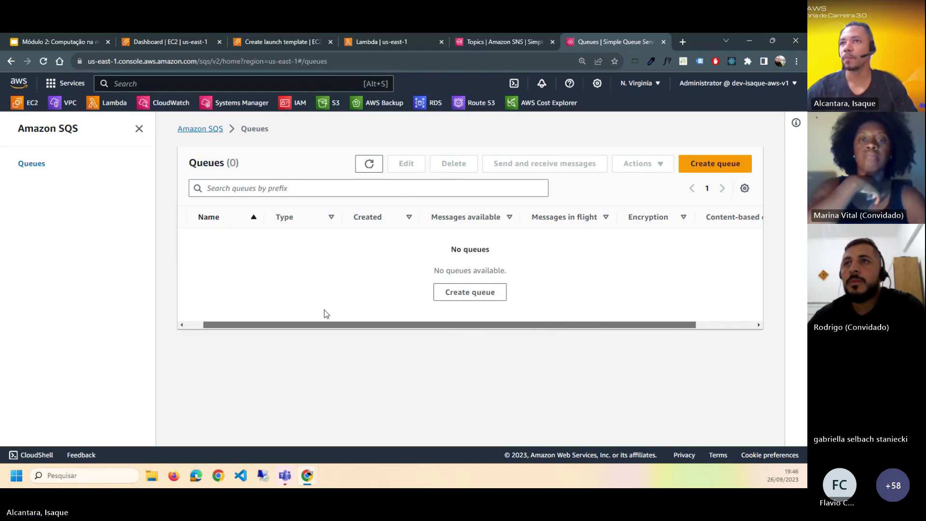
# Return to the Módulo 2 deck in Google Slides at slide 20, Links úteis
pyautogui.click(79, 43)
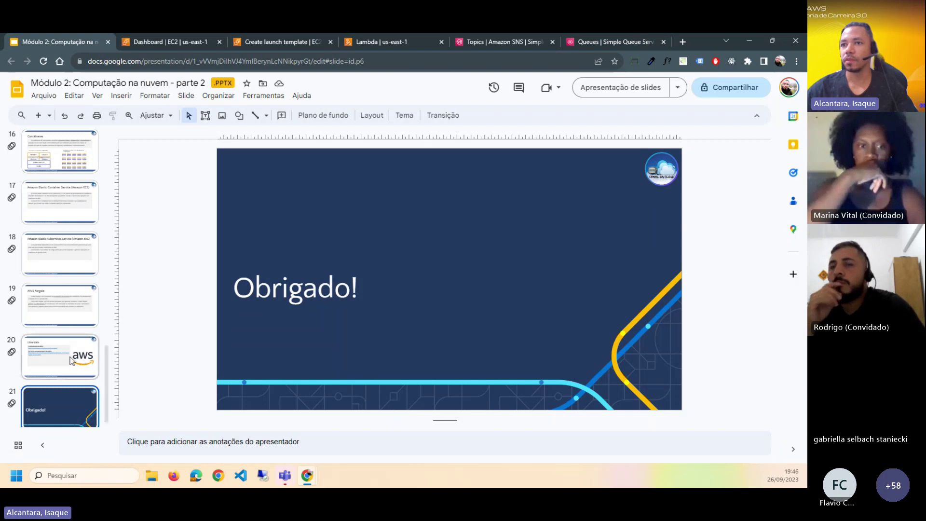
pyautogui.click(82, 361)
pyautogui.scroll(4, 75, 312)
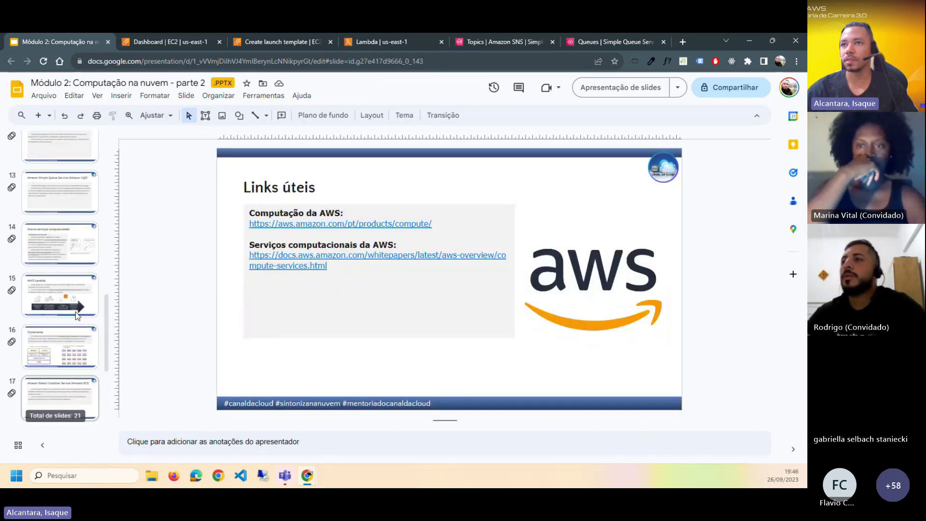
pyautogui.scroll(-4, 76, 315)
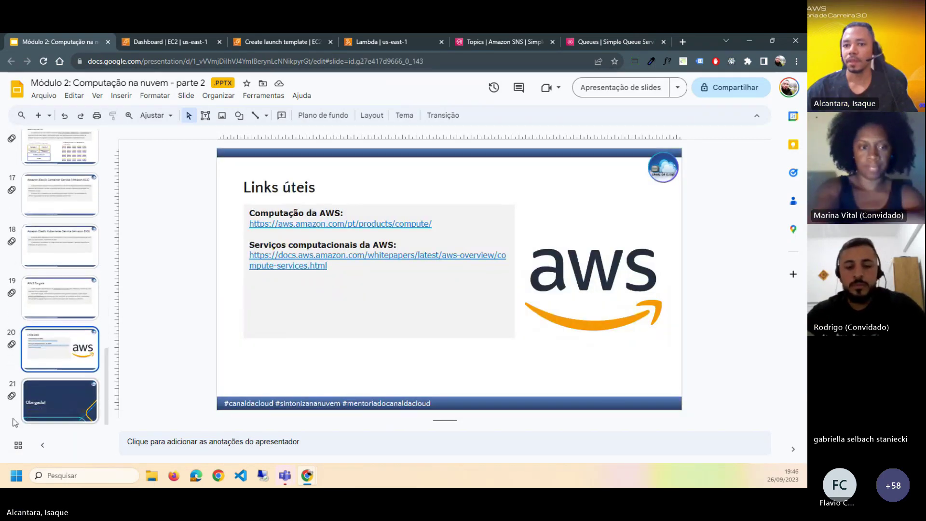